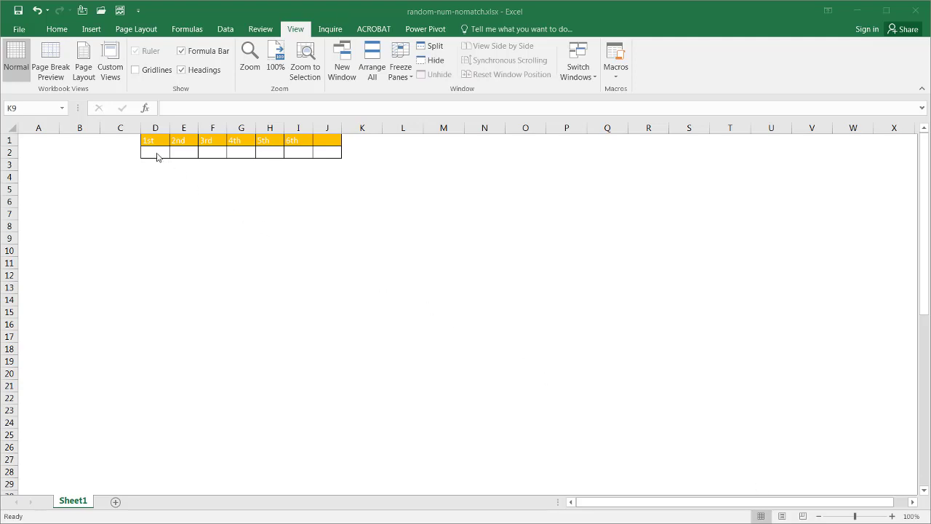
left_click(154, 152)
left_click(185, 152)
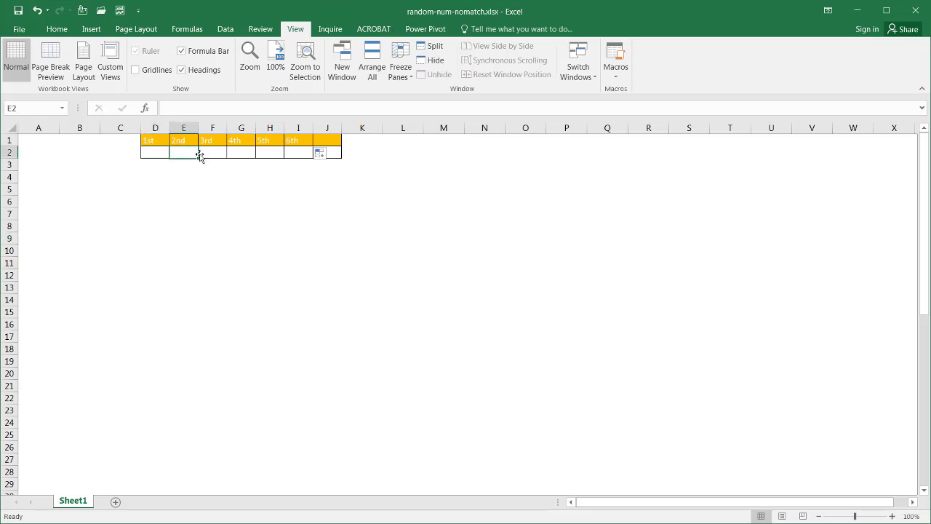
left_click(208, 153)
left_click(242, 152)
left_click(271, 152)
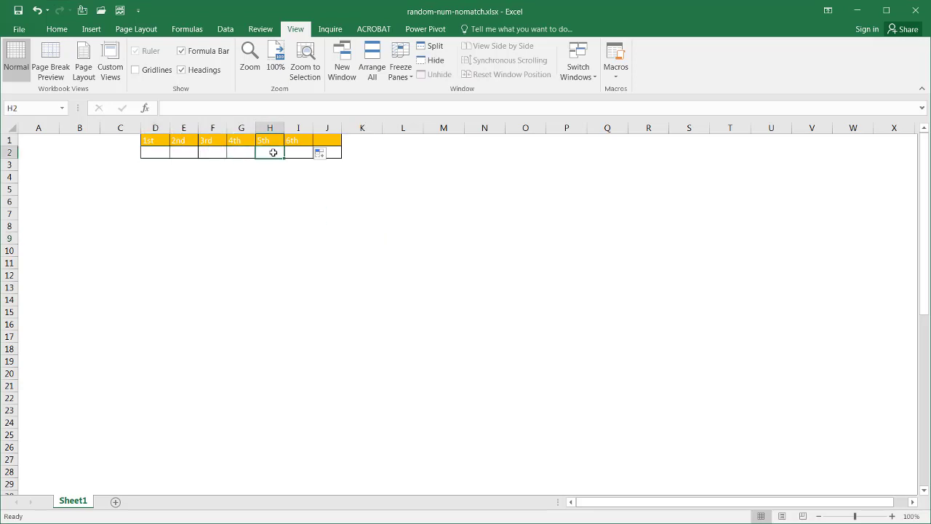
left_click(299, 152)
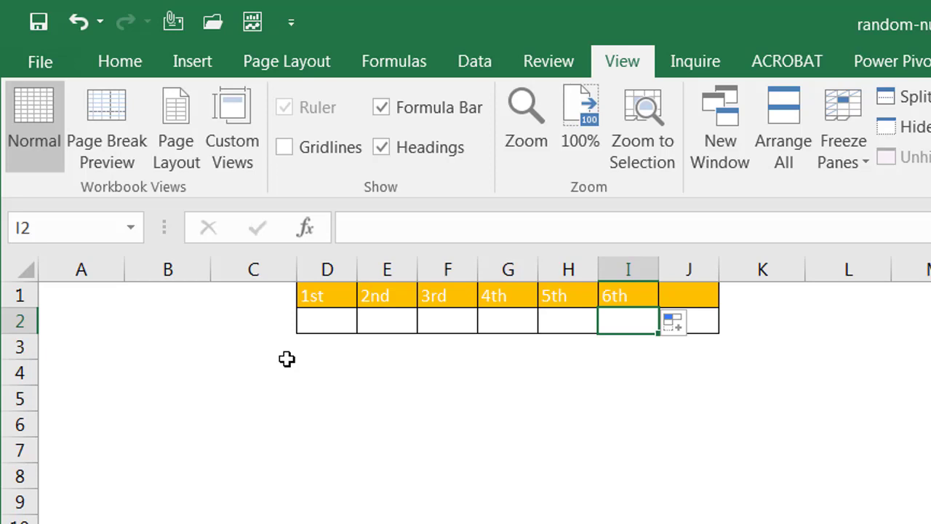
Enter =RAND() in cell A1 and fill it down through A56.
left_click(90, 295)
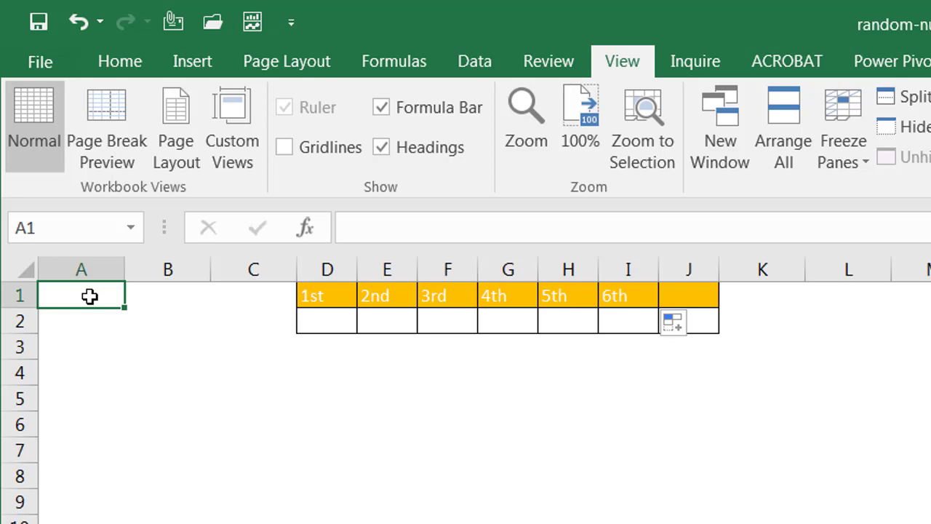
type("=rand")
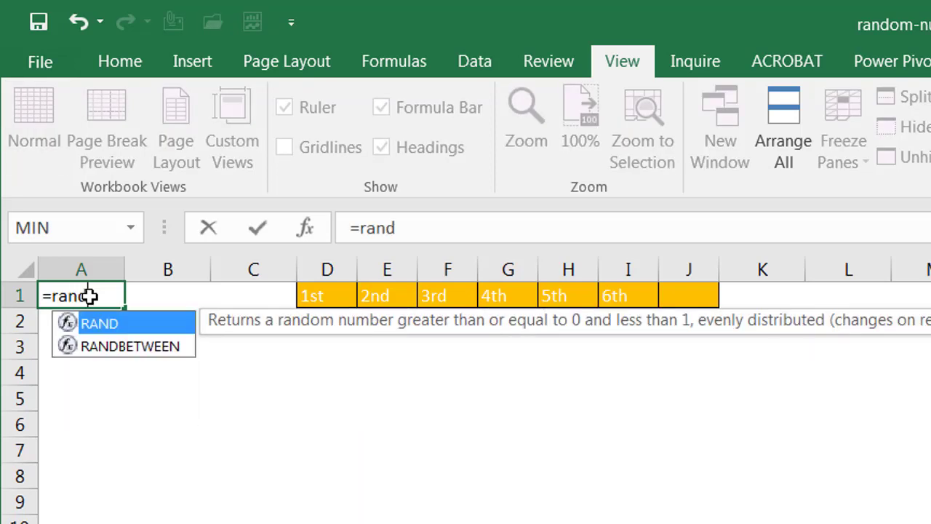
key("Tab")
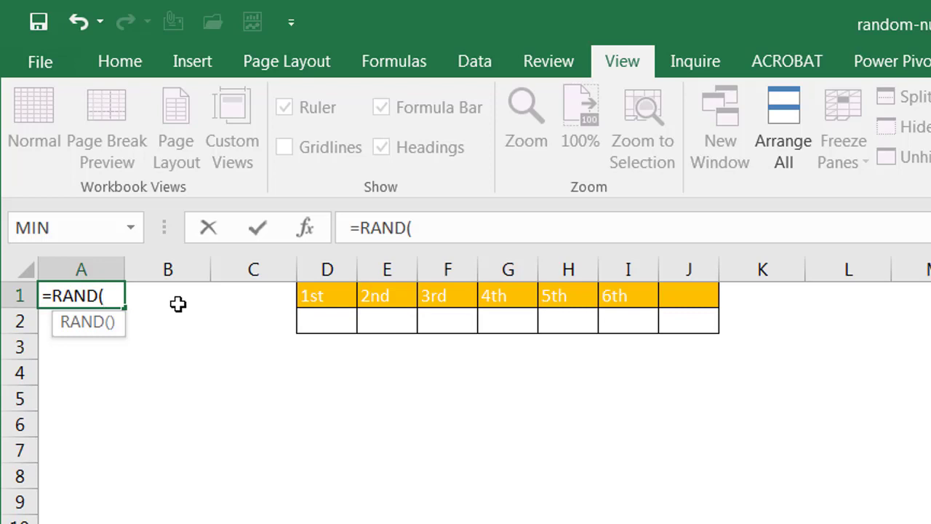
key("ctrl+Return")
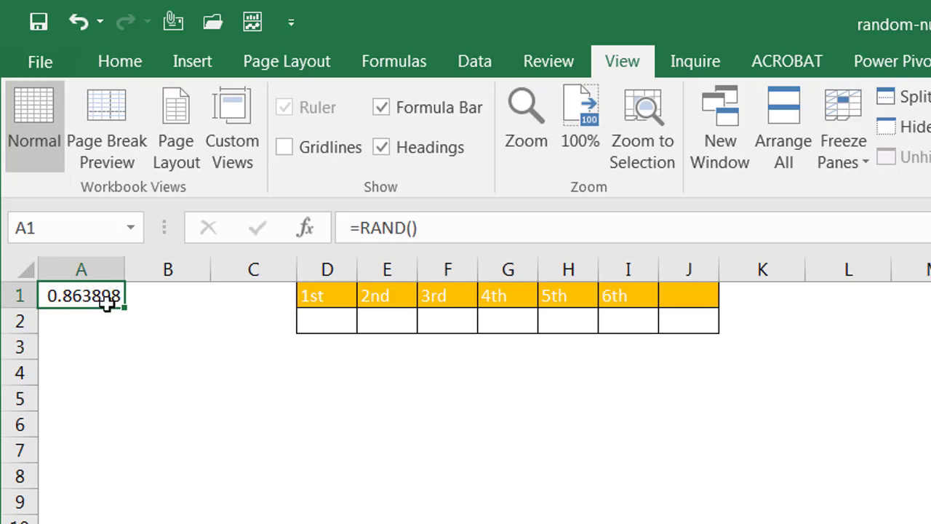
left_click_drag(124, 310, 26, 473)
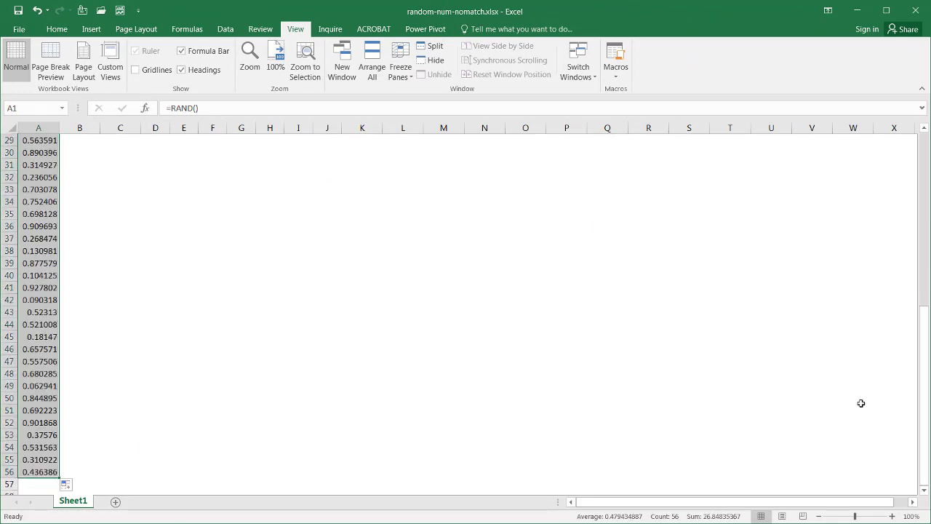
Begin a MATCH formula in cell D2 under the 1st heading, with a nested LARGE function as its lookup value.
left_click_drag(924, 403, 928, 186)
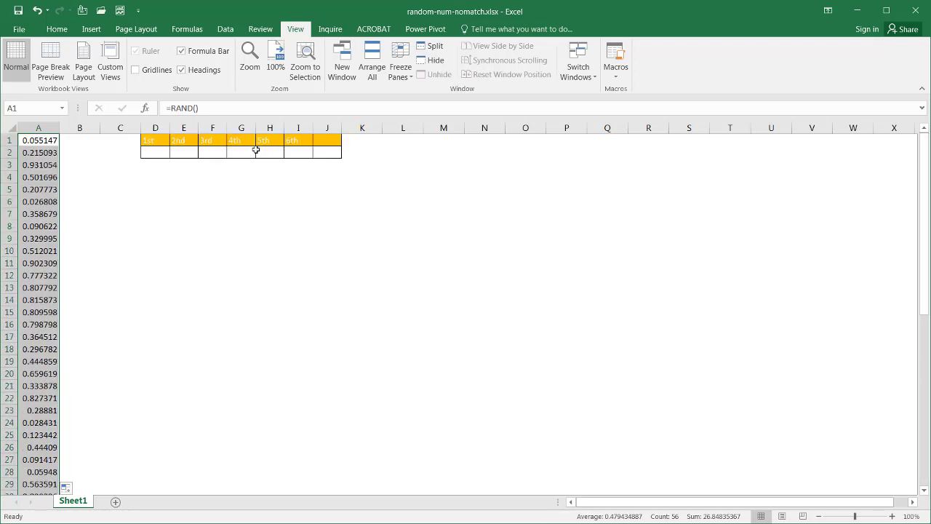
left_click(151, 151)
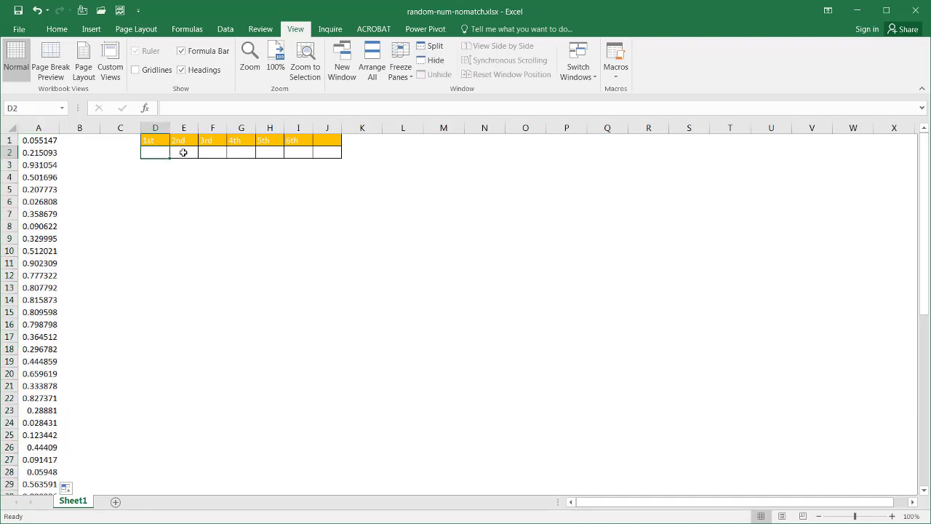
left_click(182, 152)
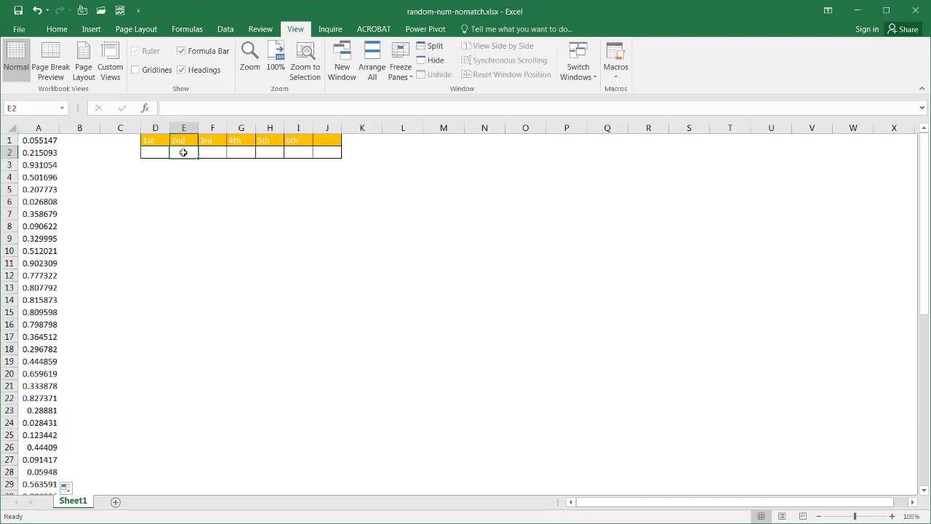
left_click(150, 152)
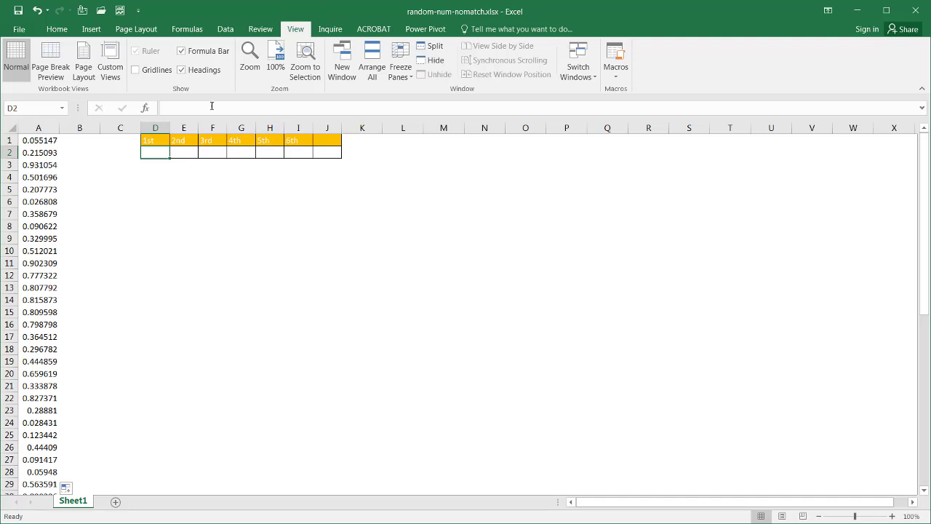
left_click(202, 106)
type("=")
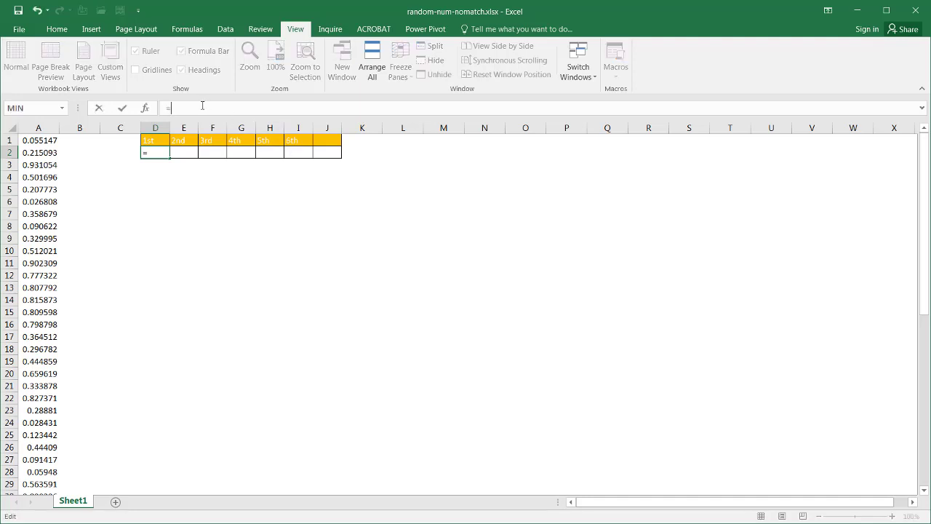
type("match")
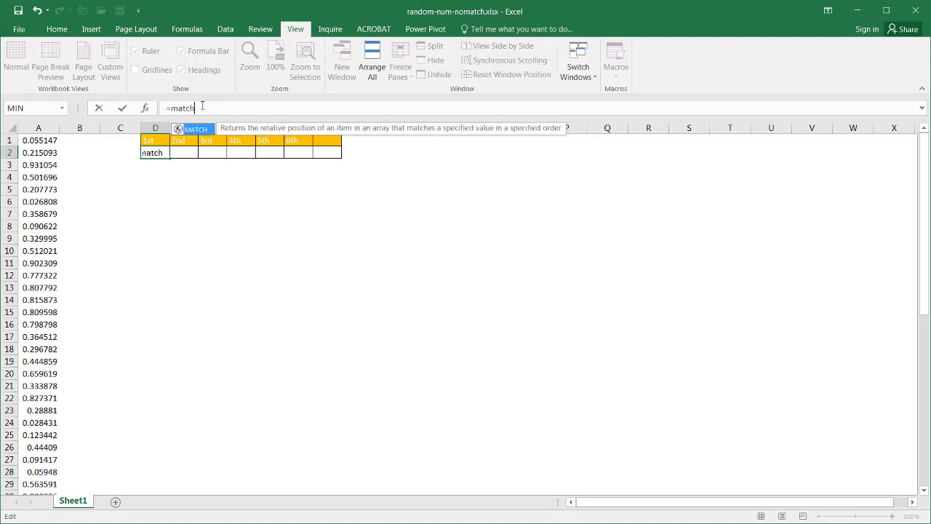
key("Tab")
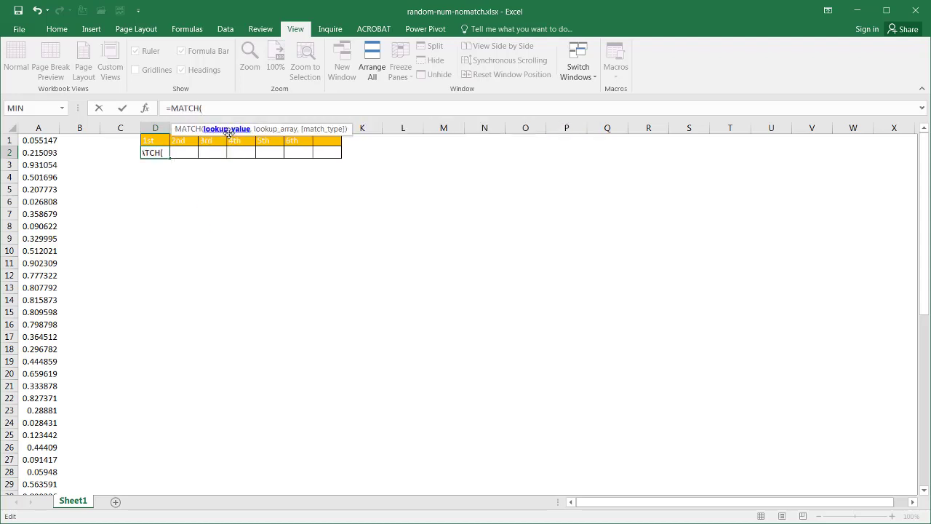
type("large")
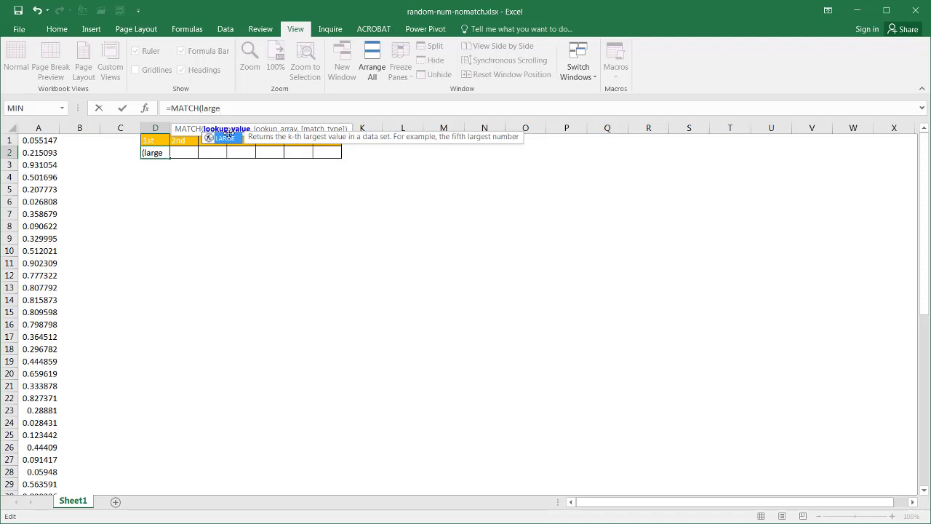
key("Tab")
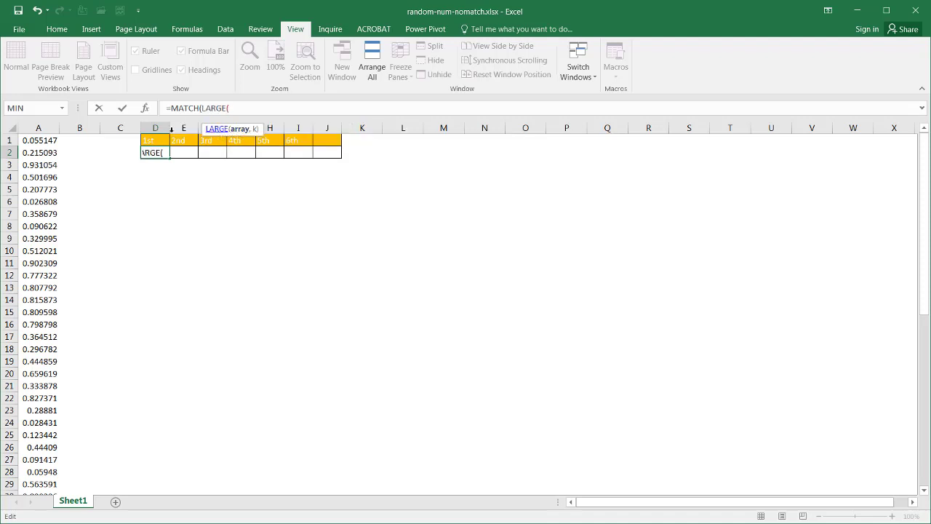
Set the LARGE function's array to the random numbers in column A as the absolute range $A$1:$A$56.
left_click(38, 140)
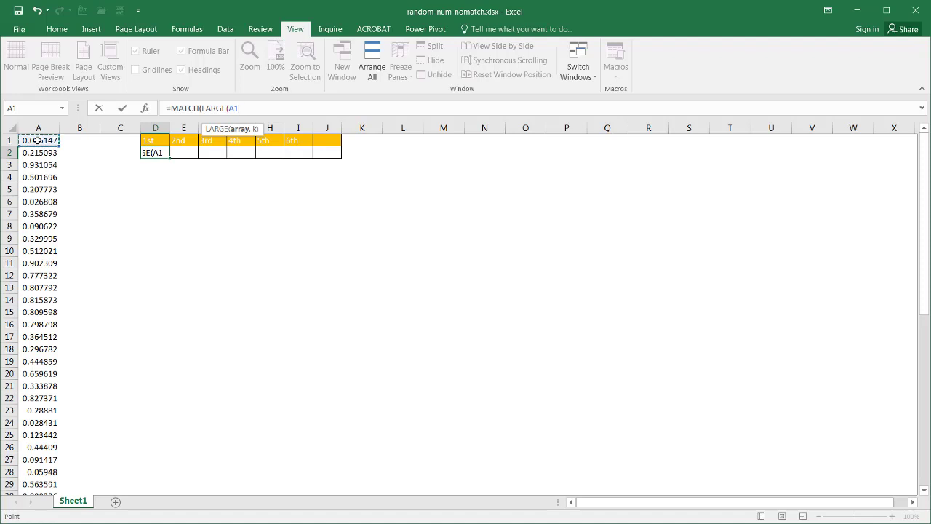
key("ctrl+shift+Down")
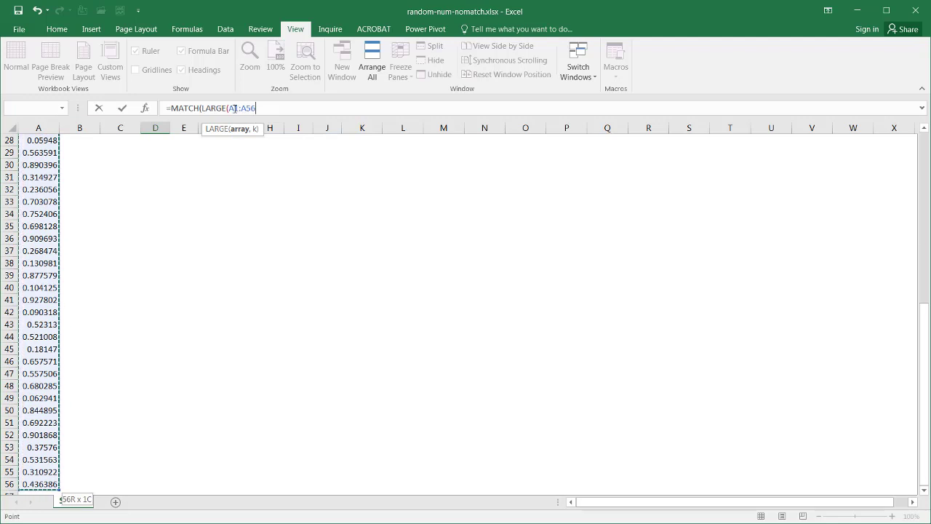
key("F4")
key("F4")
key("F4")
key("F4")
left_click(233, 108)
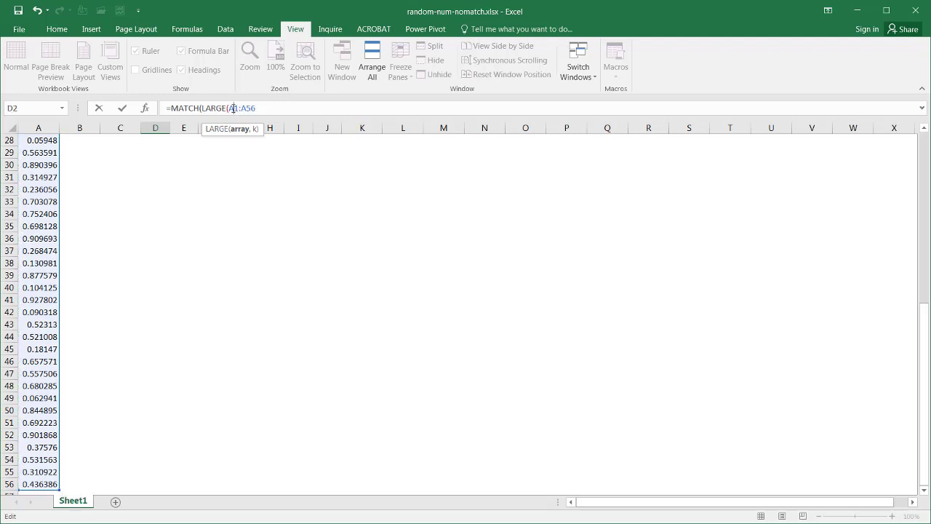
key("F4")
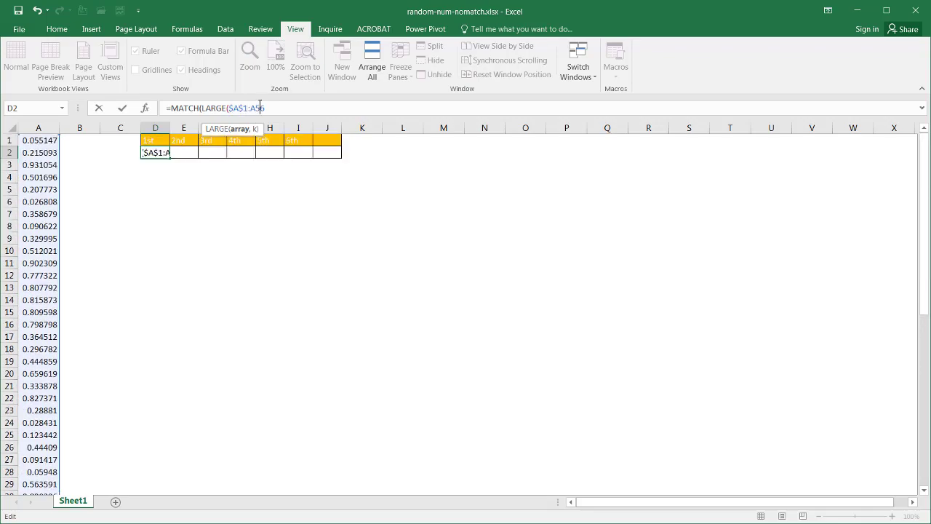
double_click(263, 107)
key("F4")
left_click(278, 107)
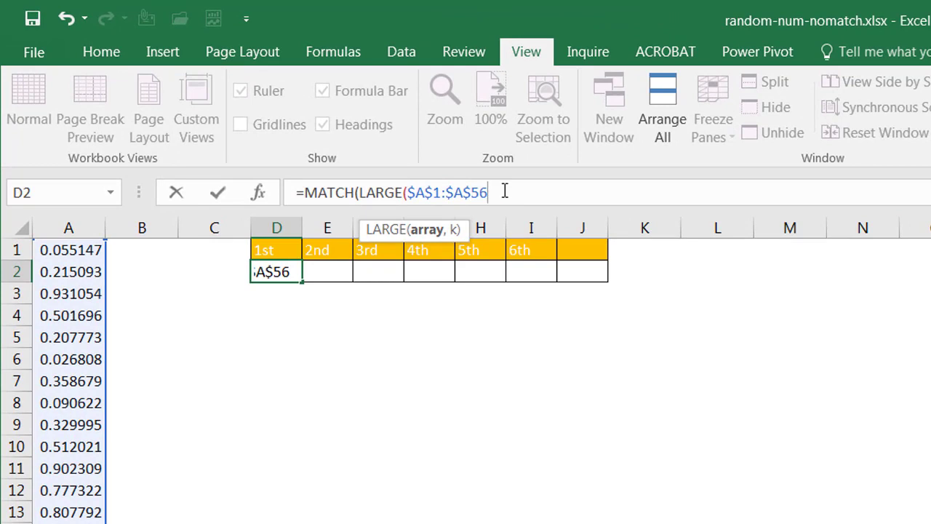
Set the LARGE function's k argument to 1 and close its parenthesis.
type(",")
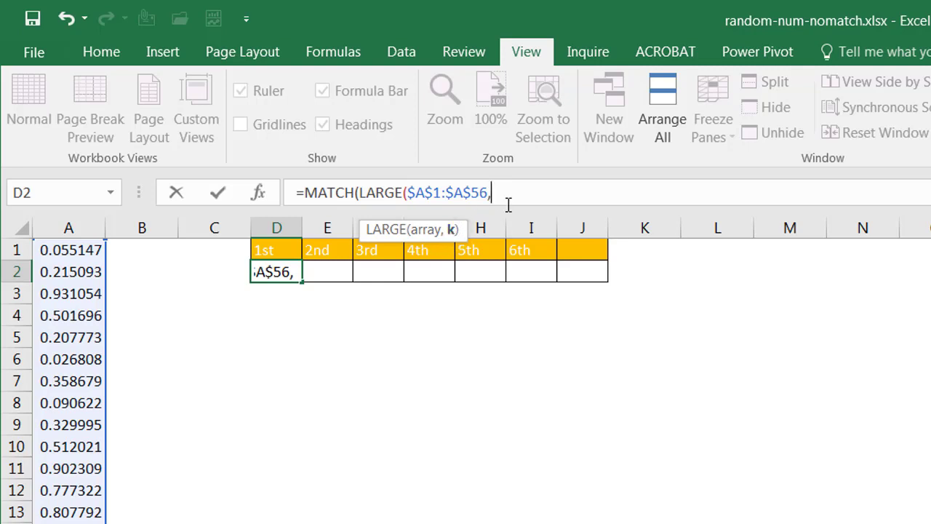
type("1")
key("BackSpace")
type("2")
type(")")
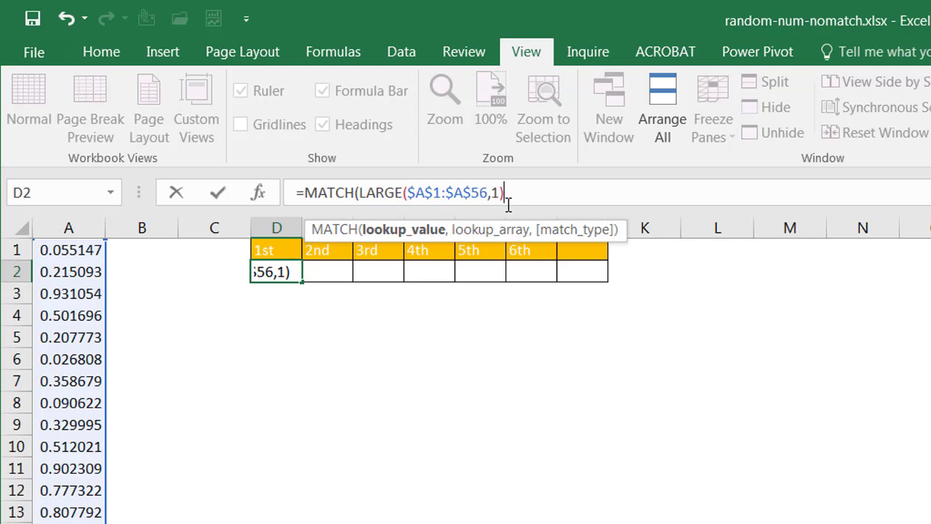
Copy the range $A$1:$A$56 from the LARGE function into MATCH's lookup array argument.
type(",")
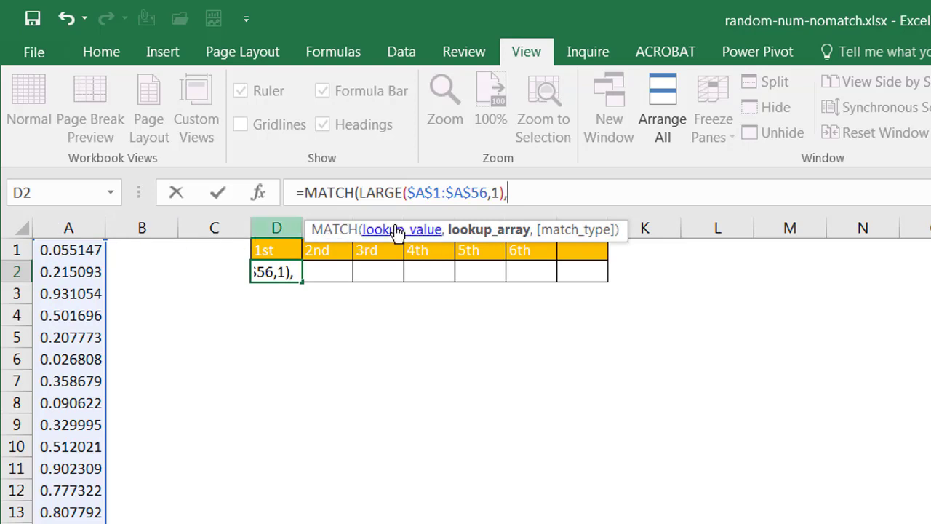
left_click_drag(408, 192, 487, 189)
key("ctrl+c")
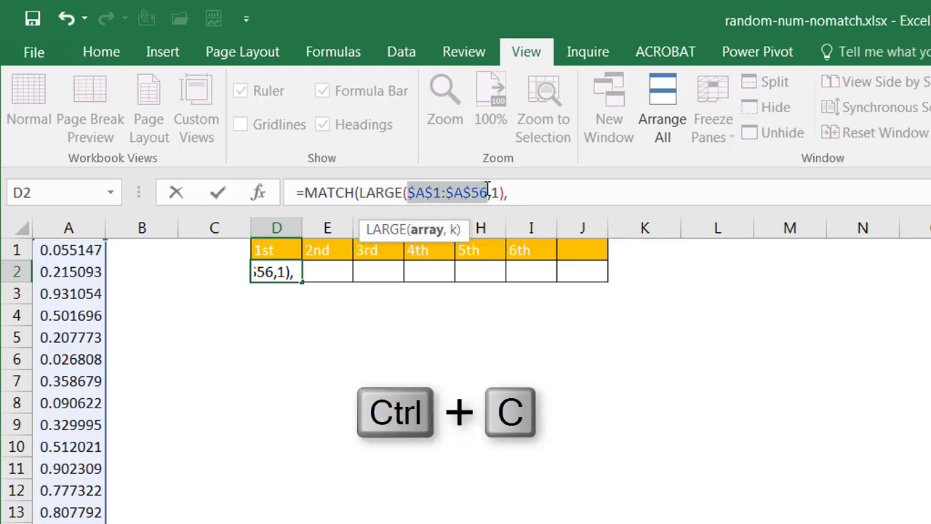
left_click(521, 191)
key("ctrl+v")
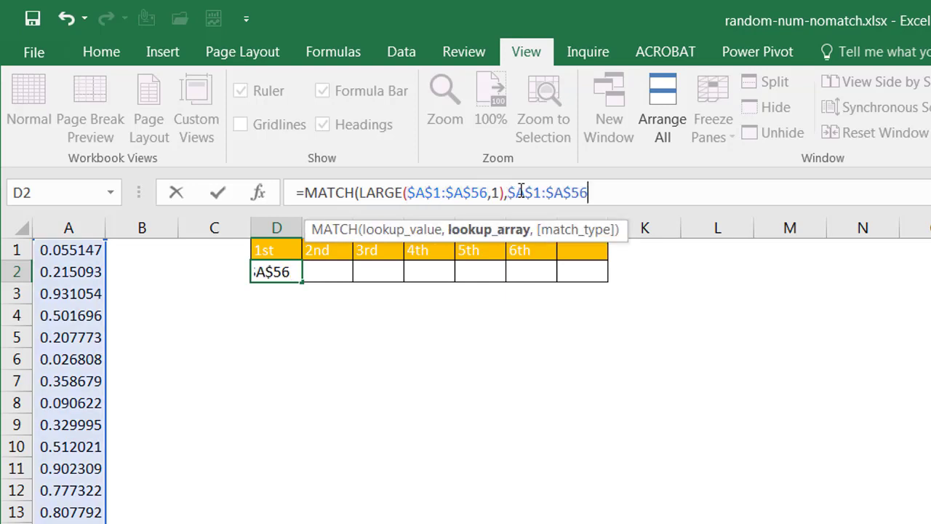
Set MATCH's match type to 0 for an exact match and complete the formula in D2.
type(",")
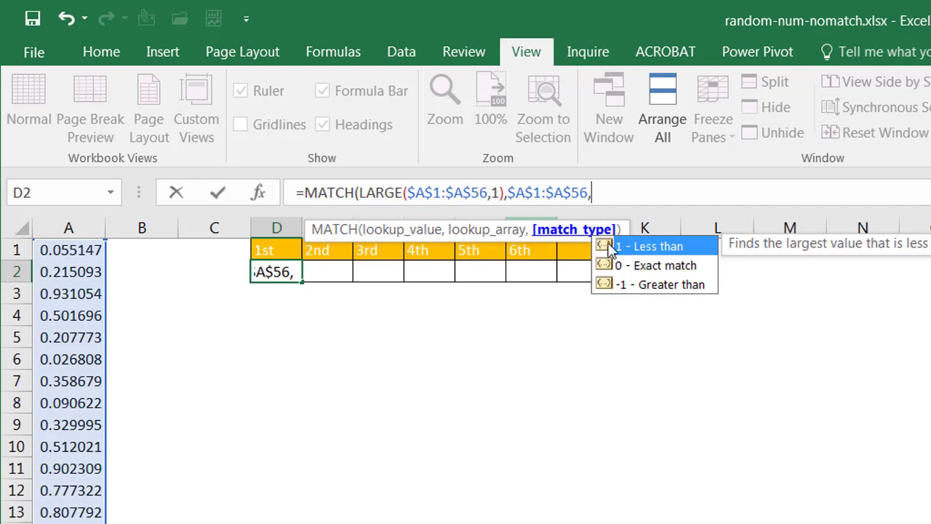
left_click(657, 266)
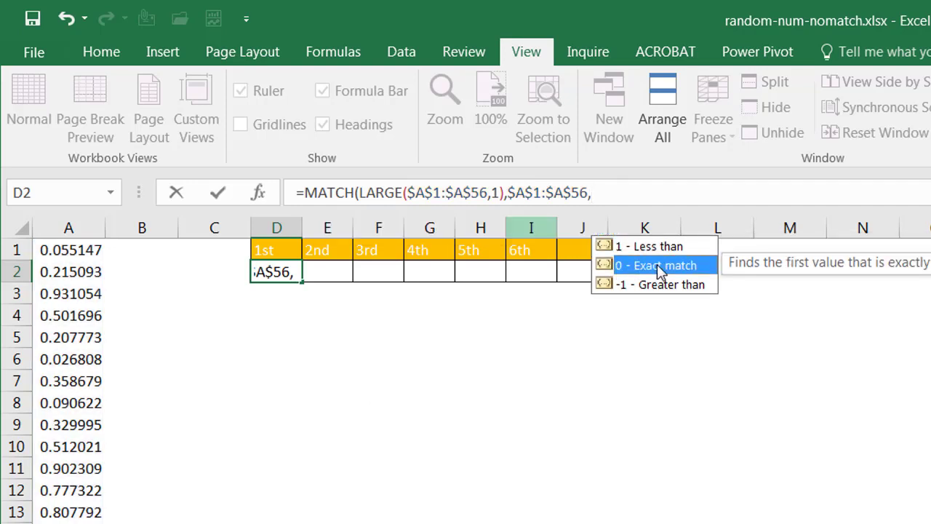
double_click(656, 264)
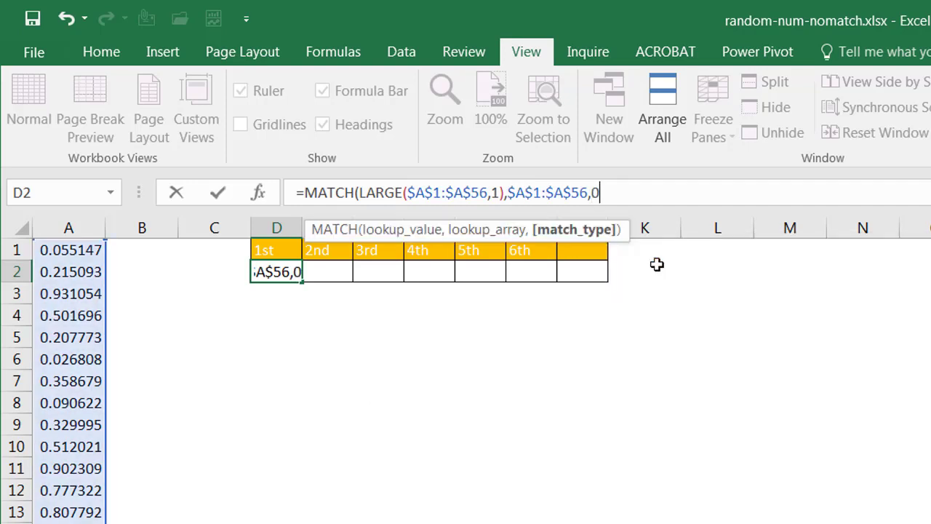
type(")")
key("Return")
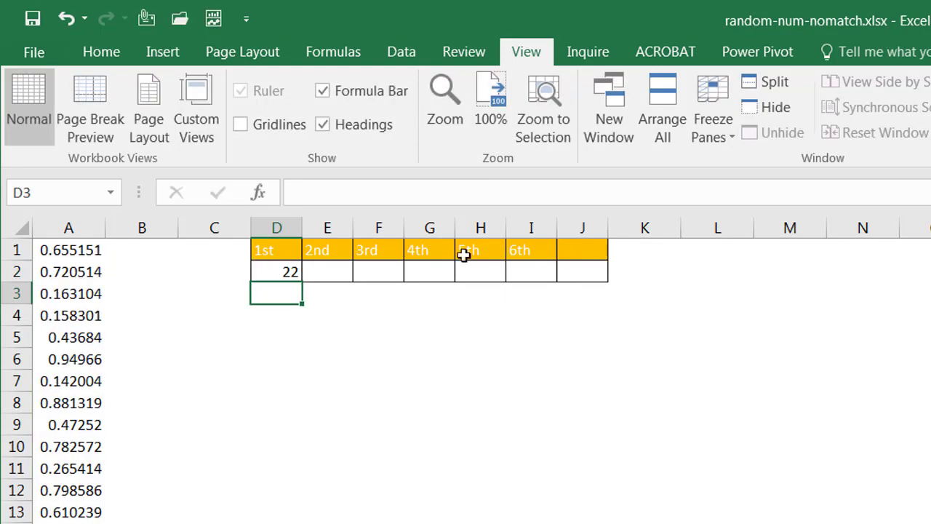
left_click(269, 270)
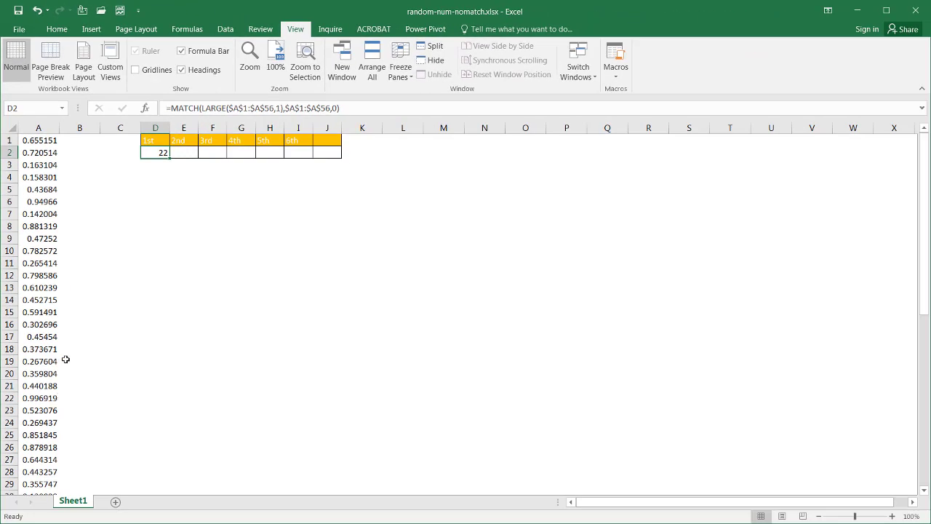
Start a RANK.EQ formula in B1 with A1 as its number argument.
left_click(80, 140)
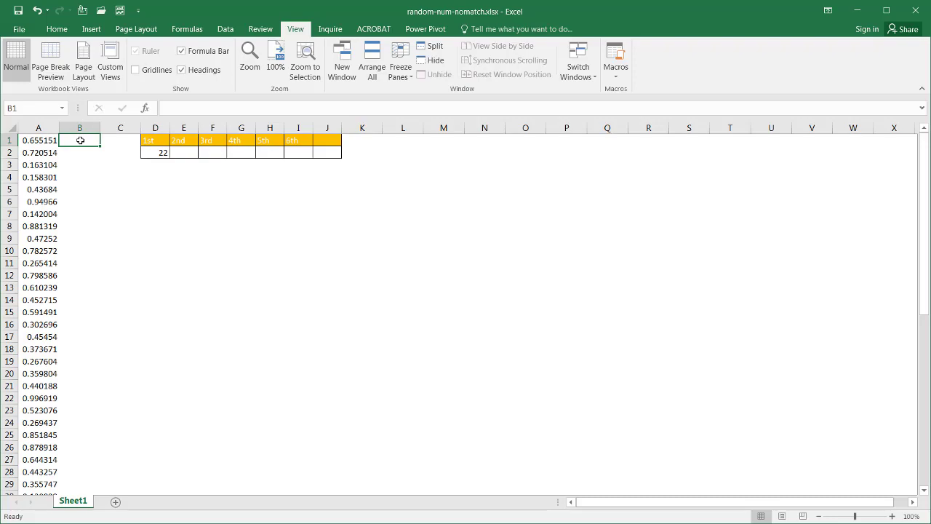
type("=ran")
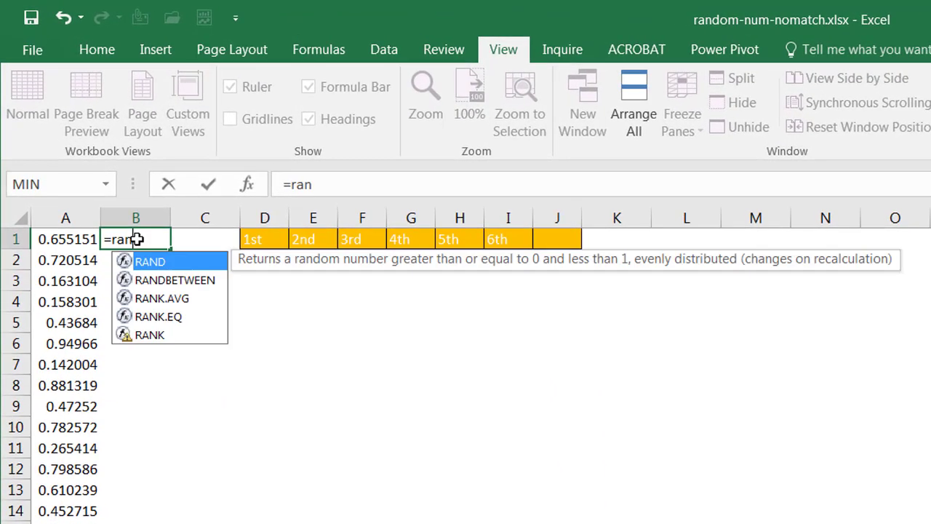
type("k")
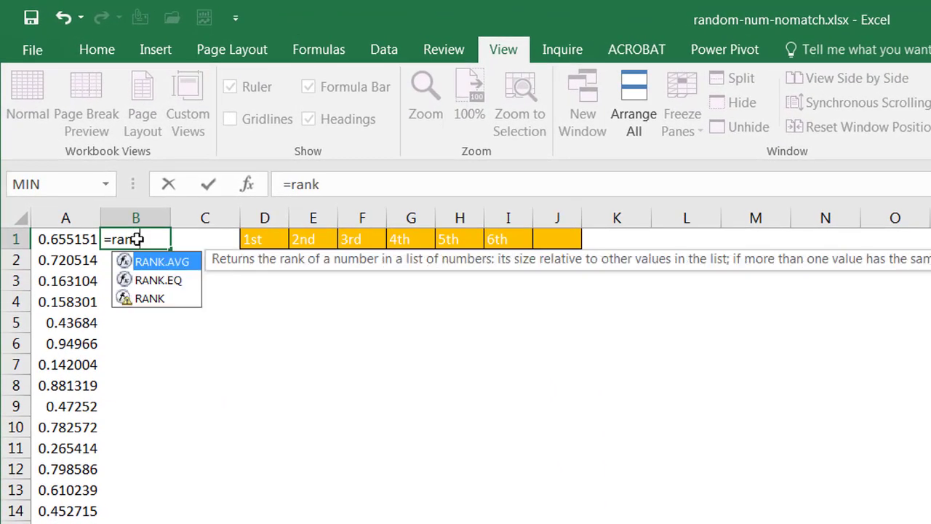
double_click(170, 284)
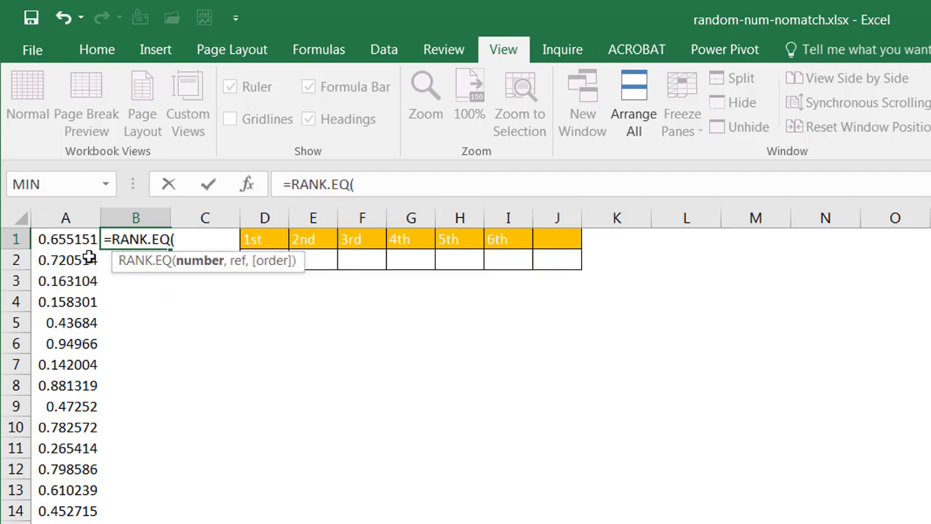
left_click(64, 243)
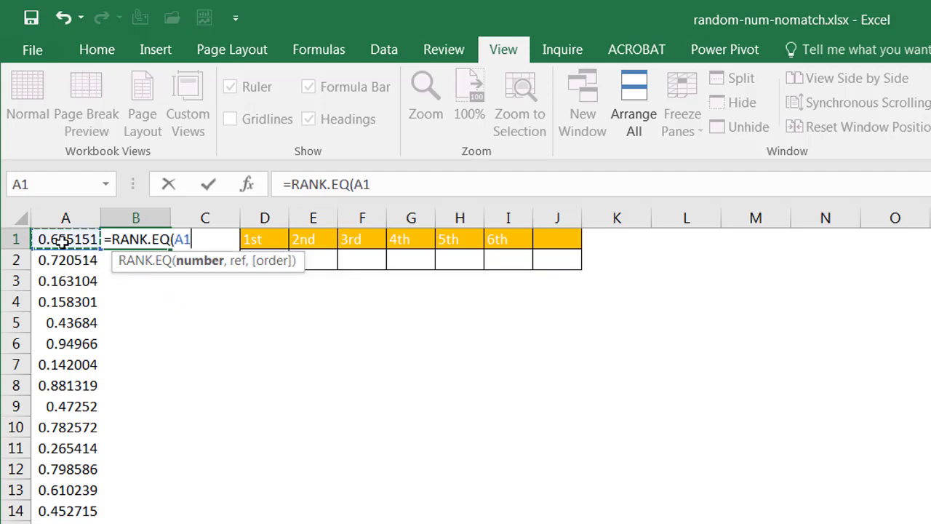
type(",")
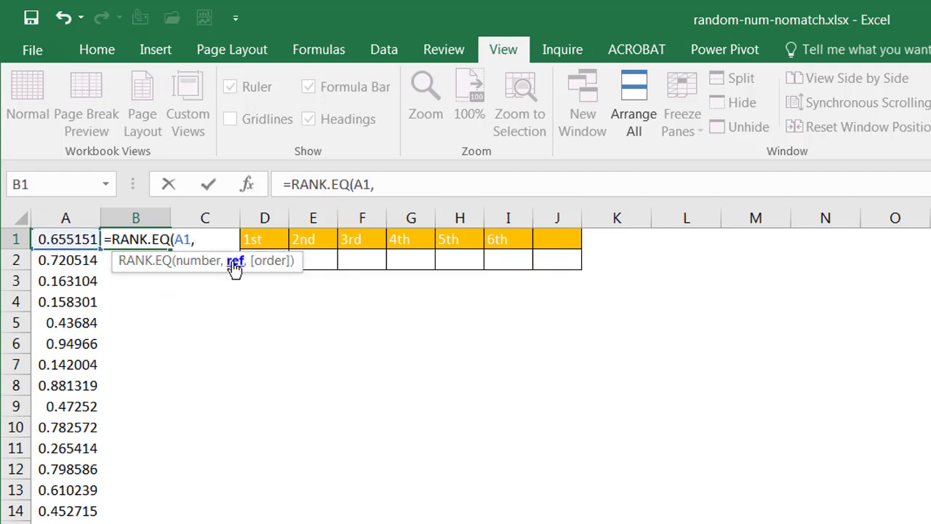
Set RANK.EQ's ref argument to the absolute range $A$1:$A$56 and complete the formula in B1.
left_click(413, 187)
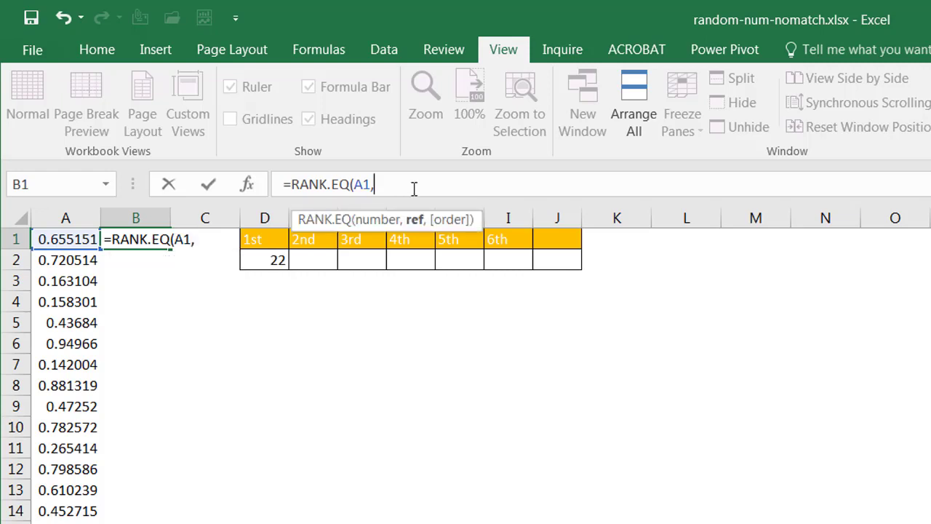
type("$A$1:$A$56")
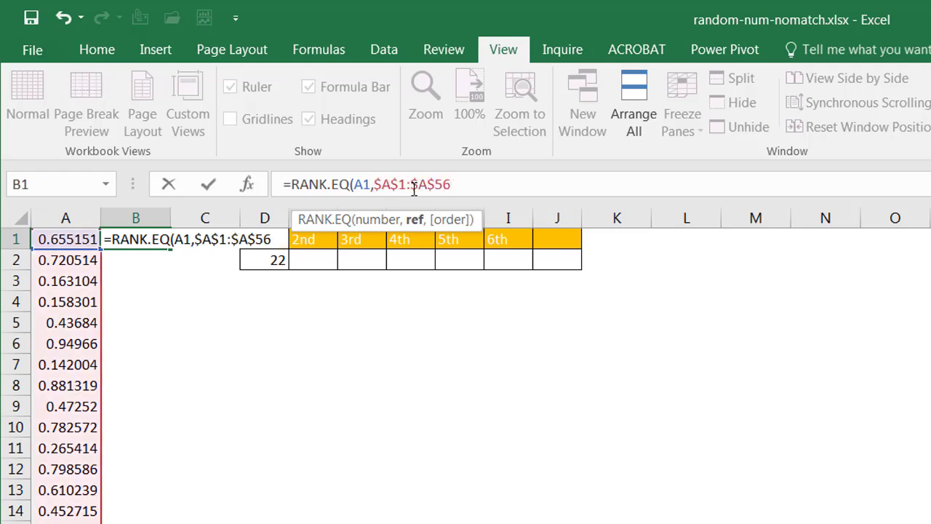
type(")")
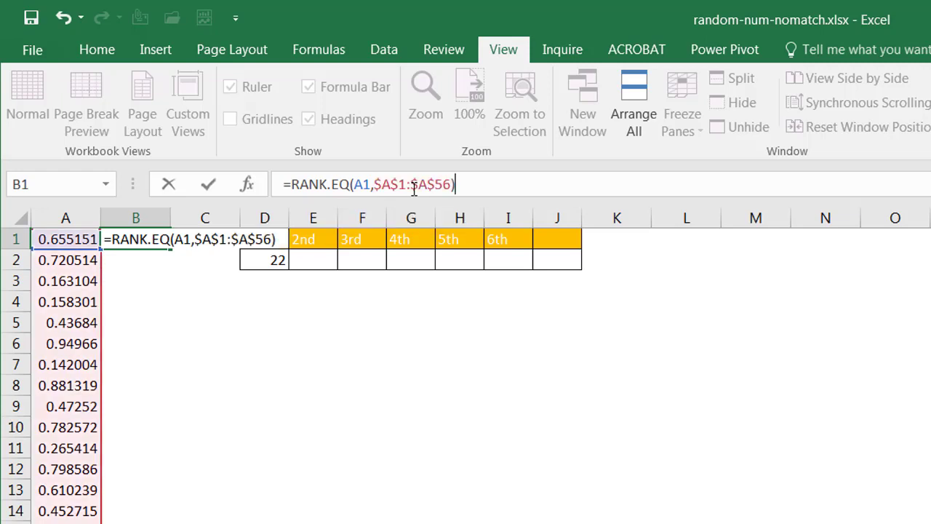
key("ctrl+Return")
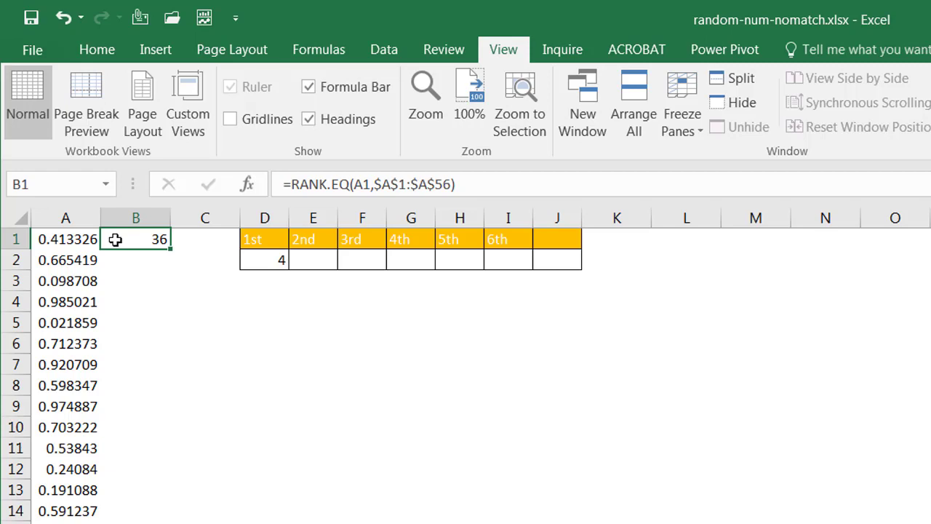
Fill the RANK.EQ formula from B1 down to B56 and check the ranks to the end of the list.
double_click(171, 249)
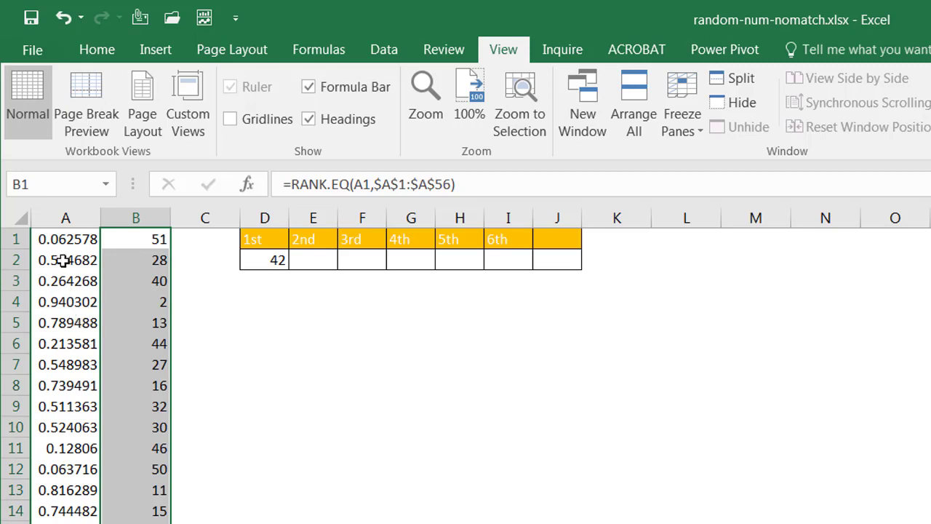
left_click(262, 260)
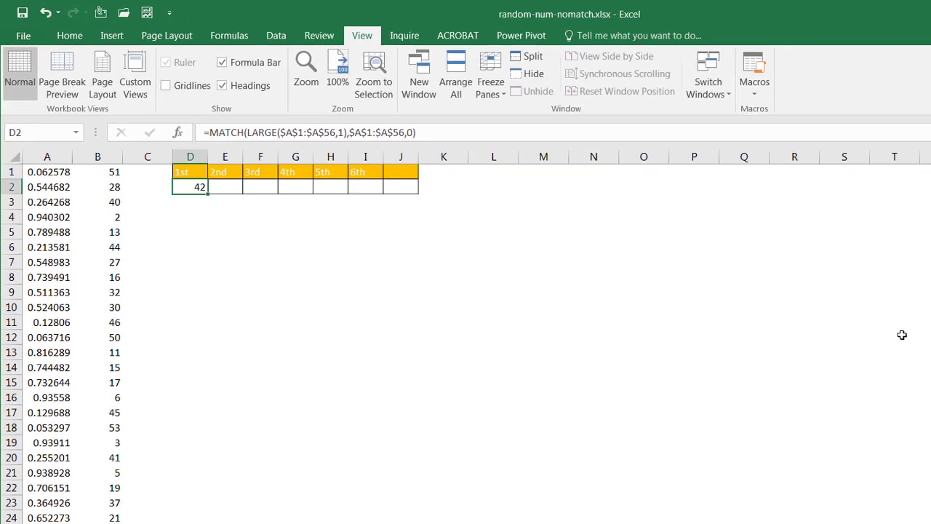
left_click_drag(930, 351, 930, 523)
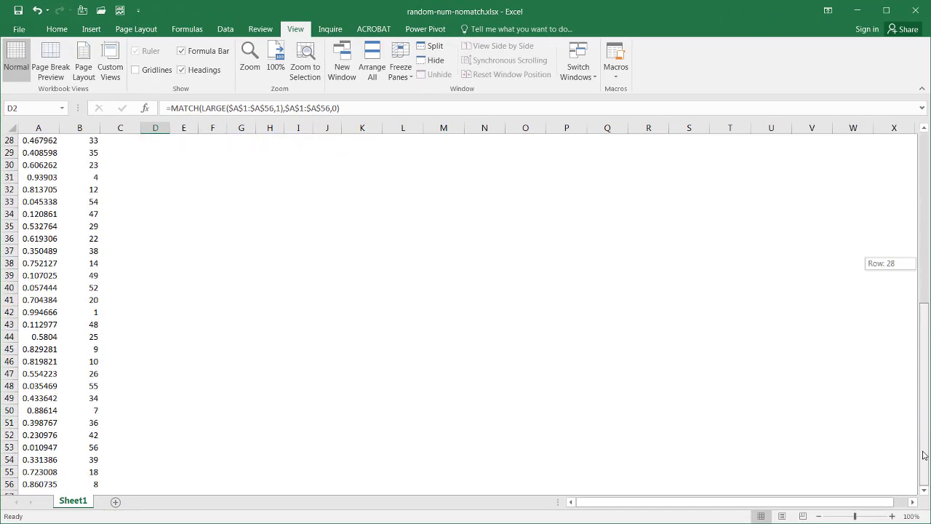
left_click_drag(923, 455, 924, 454)
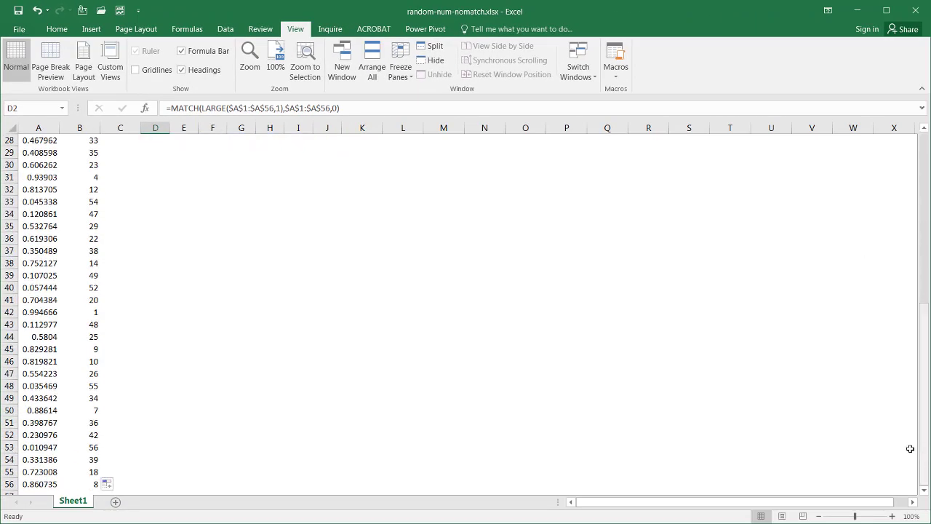
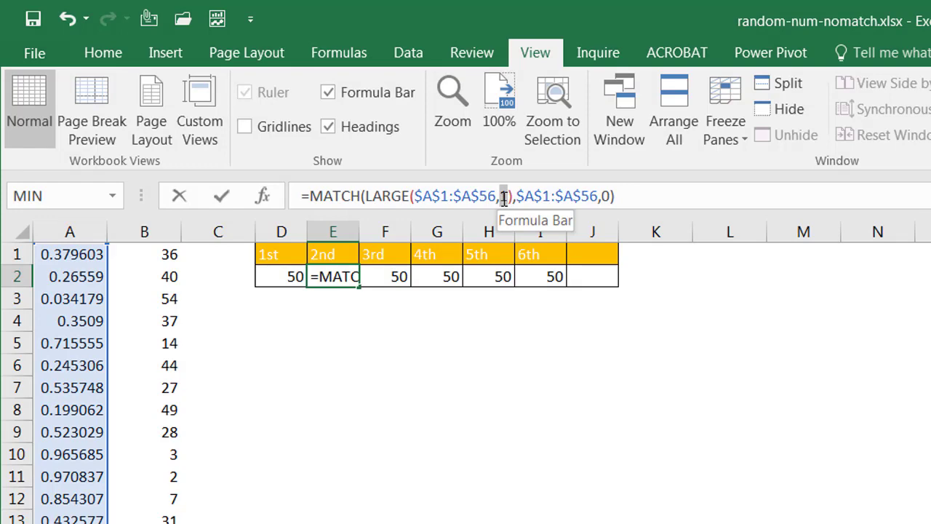
Set LARGE's k argument to 2 in E2, 3 in F2 and 4 in G2.
type("2")
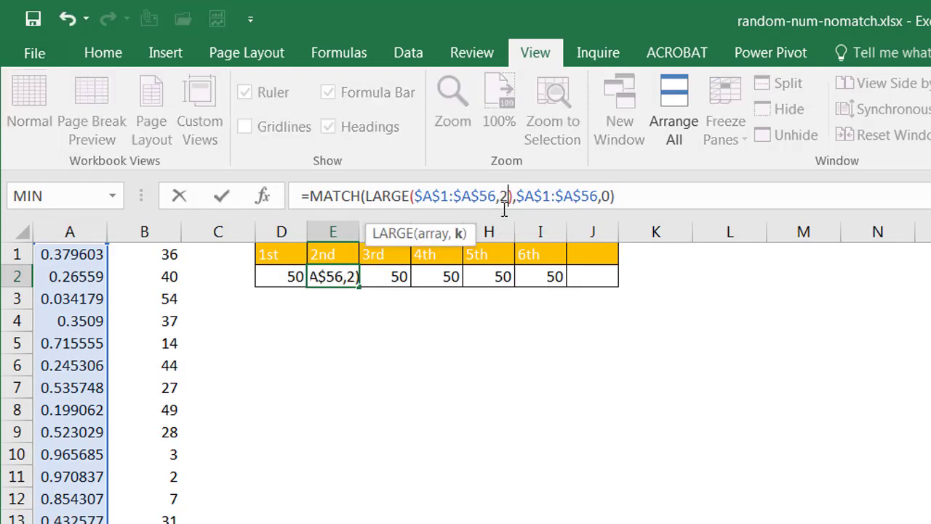
key("Tab")
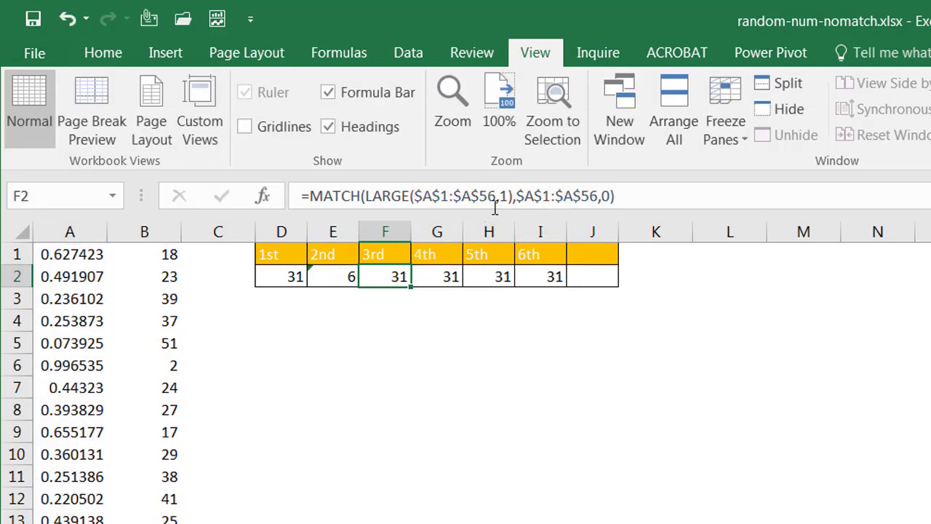
double_click(502, 195)
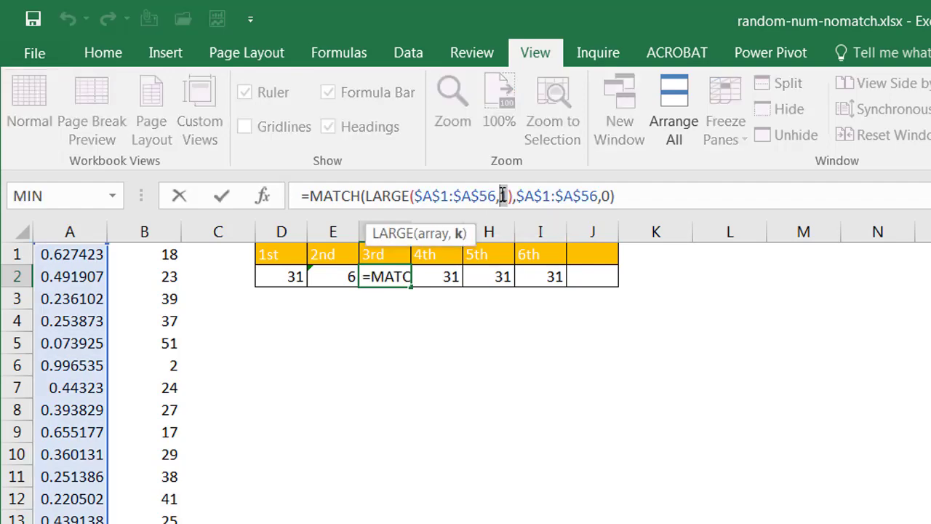
type("3")
key("Tab")
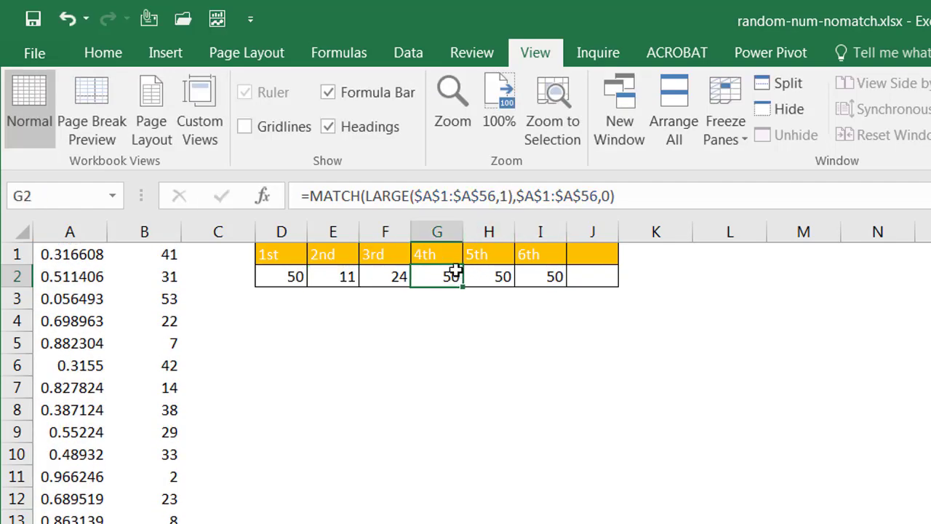
double_click(503, 196)
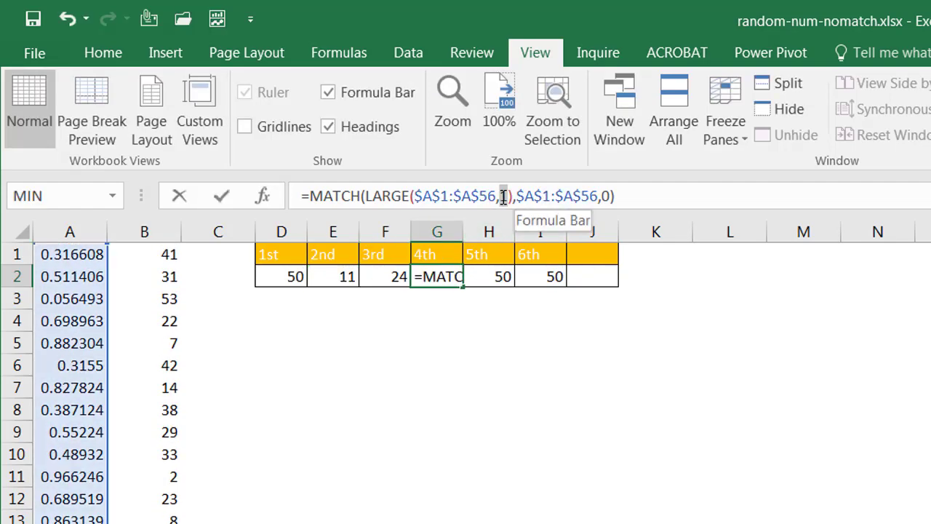
type("4")
key("Tab")
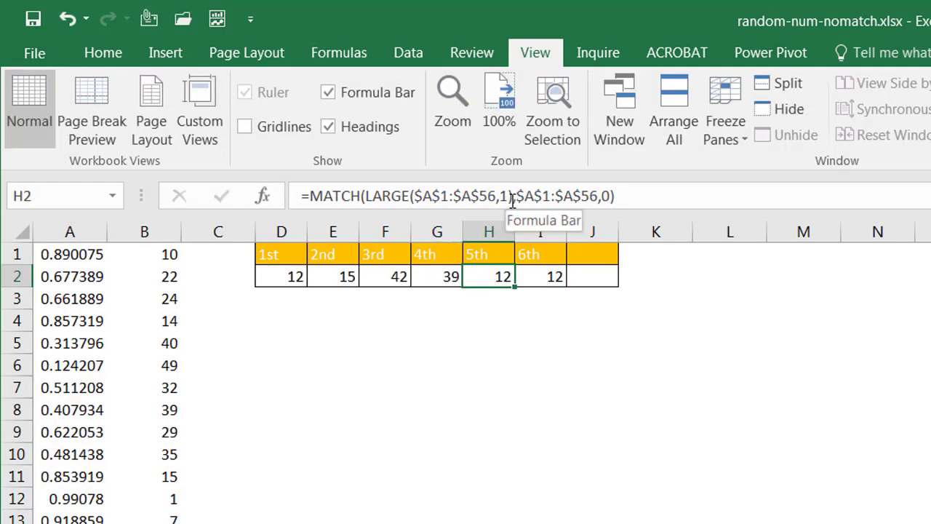
Set LARGE's k argument to 5 in H2 and 6 in I2.
double_click(508, 197)
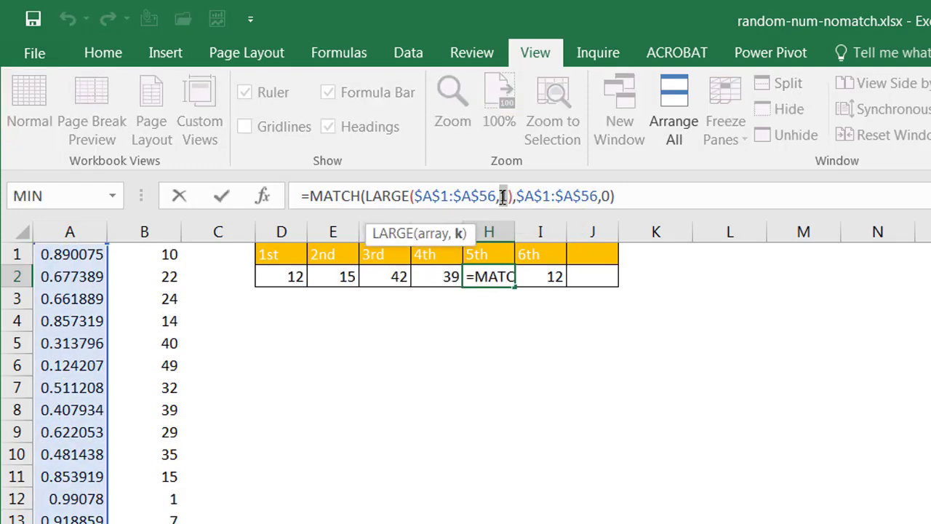
type("5")
key("Tab")
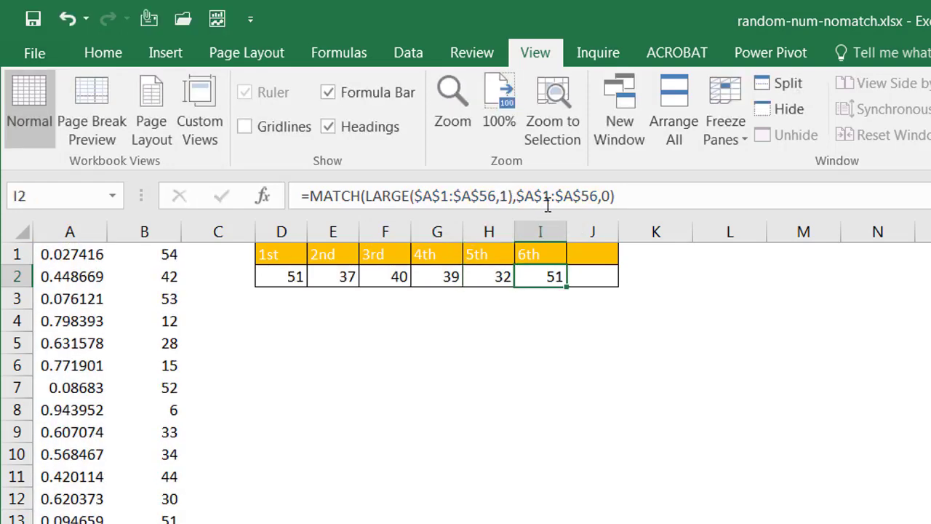
double_click(507, 196)
type("6")
key("Tab")
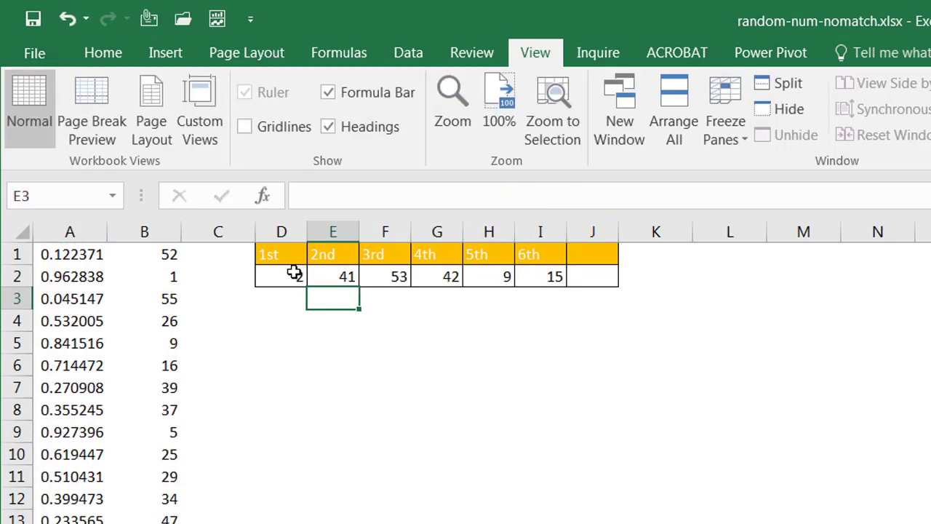
Review the MATCH formulas in D2 through I2 to compare each cell's LARGE k argument.
left_click(295, 275)
left_click(339, 277)
left_click(390, 277)
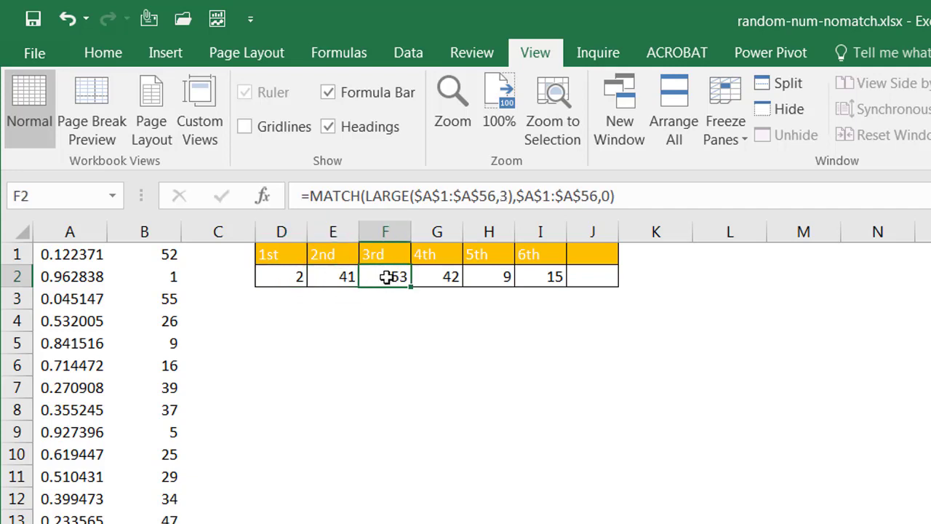
left_click(302, 277)
left_click(336, 280)
left_click(384, 281)
left_click(450, 281)
left_click(486, 279)
left_click(558, 280)
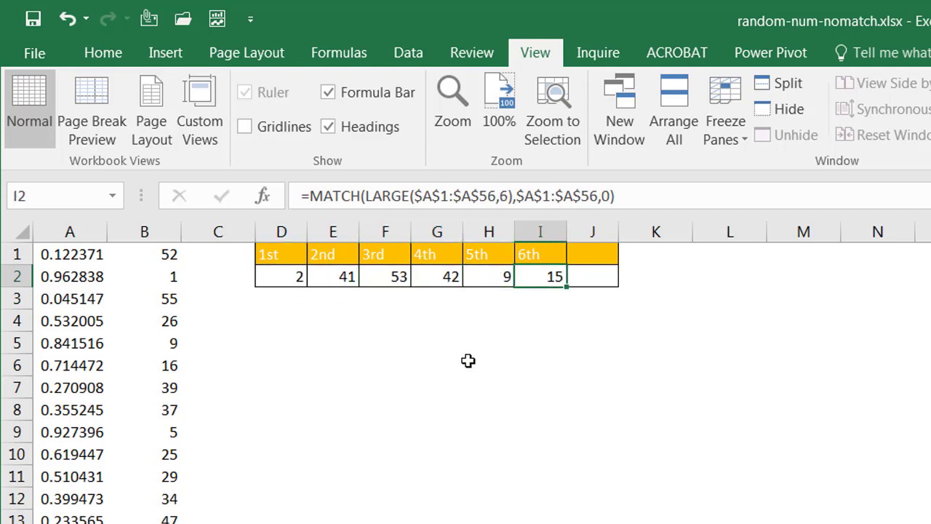
Recalculate the worksheet repeatedly to generate new sets of six random numbers in D2:I2.
left_click(432, 347)
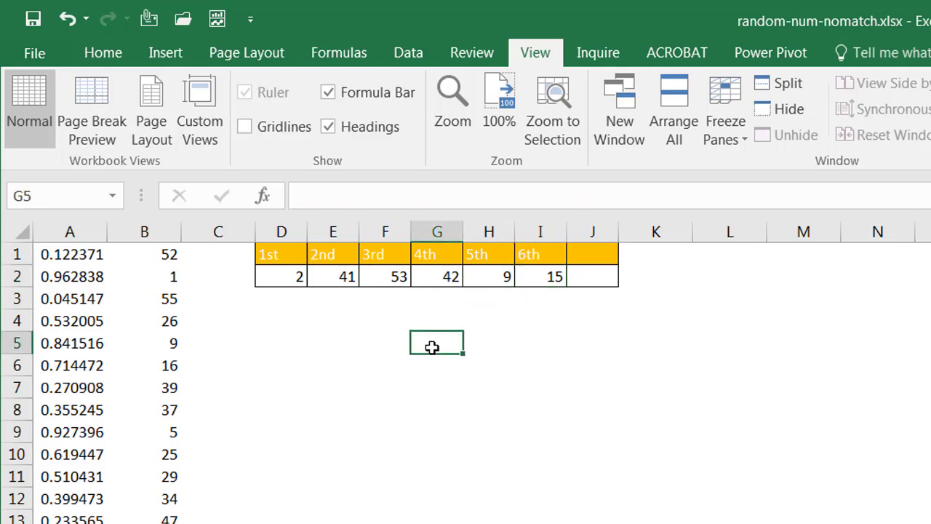
key("F9")
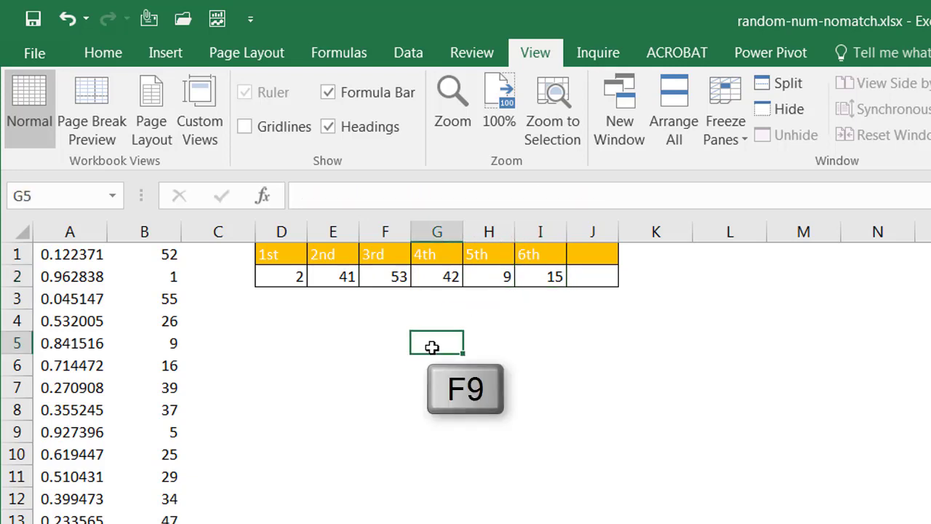
key("F9")
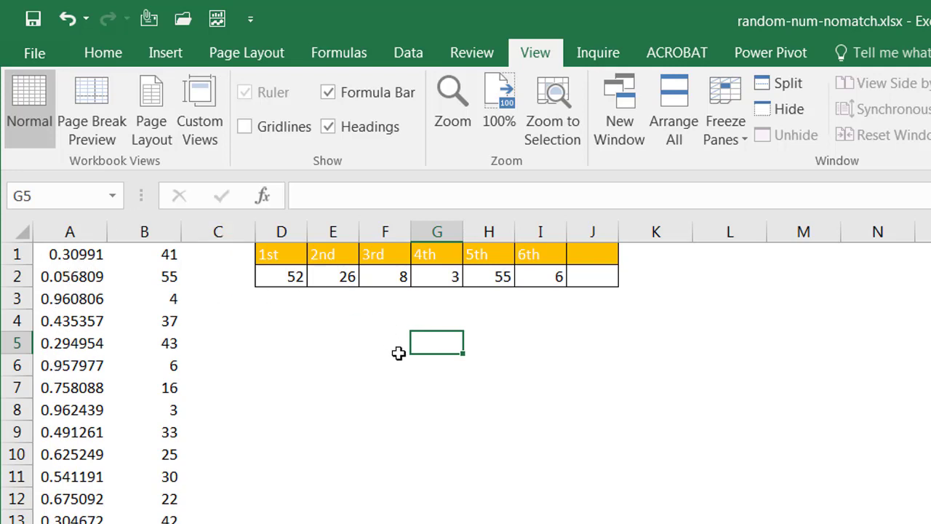
key("F9")
key("F9")
key("F9")
key("F9")
key("F9")
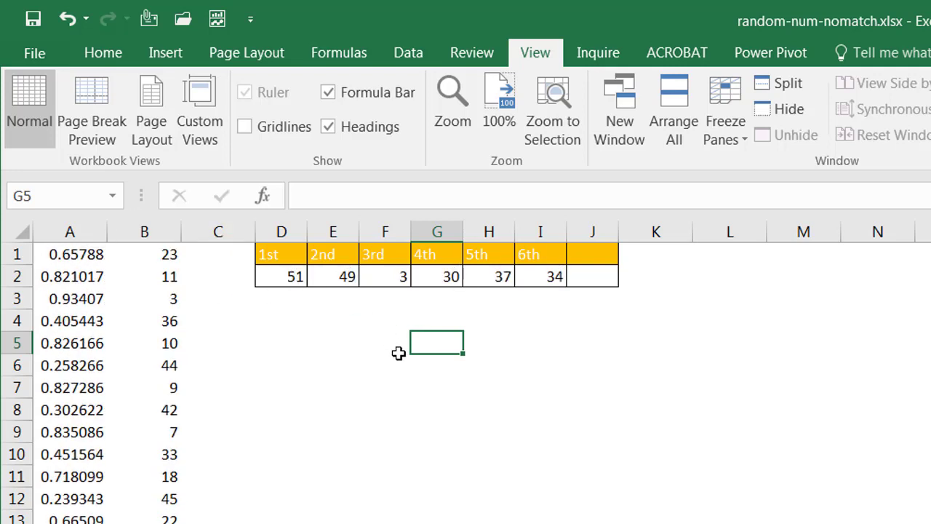
key("F9")
key("F9")
key("F9")
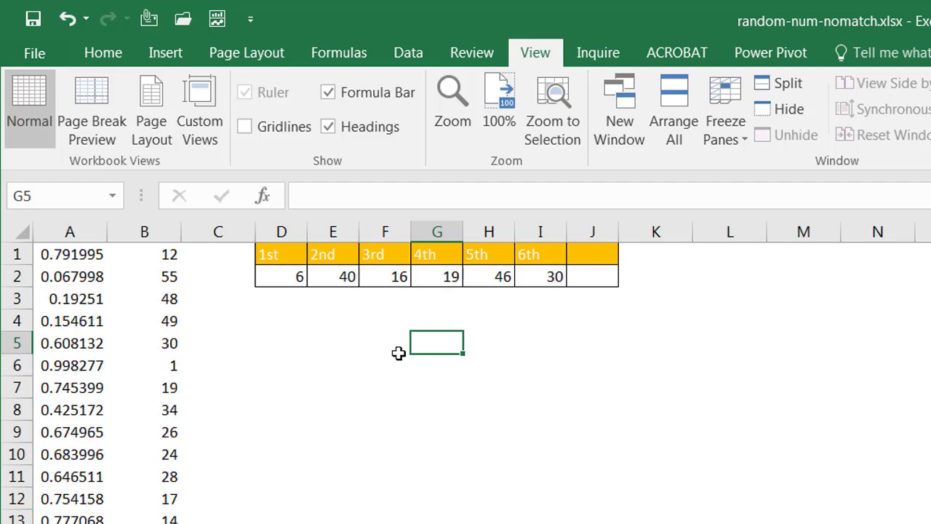
key("F9")
key("F9")
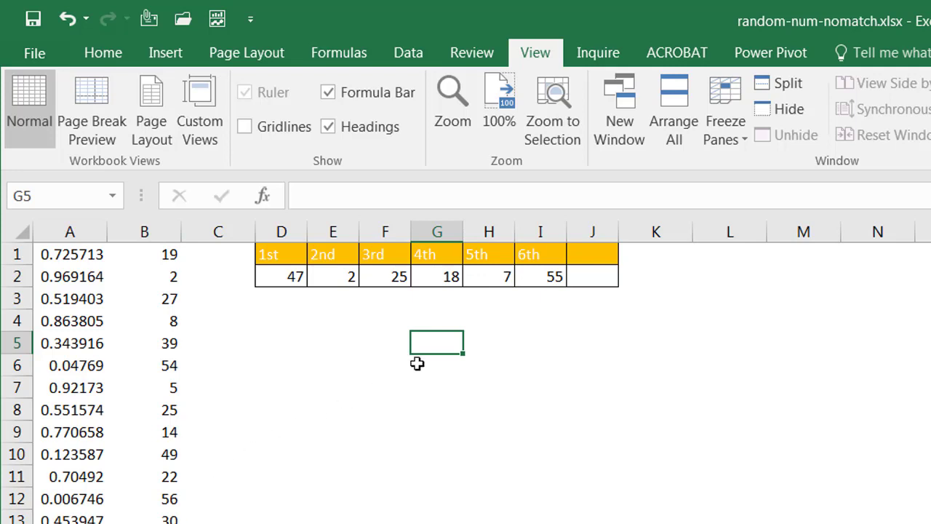
Label the empty header cell J1 as Bonus.
left_click(596, 257)
type("Bon")
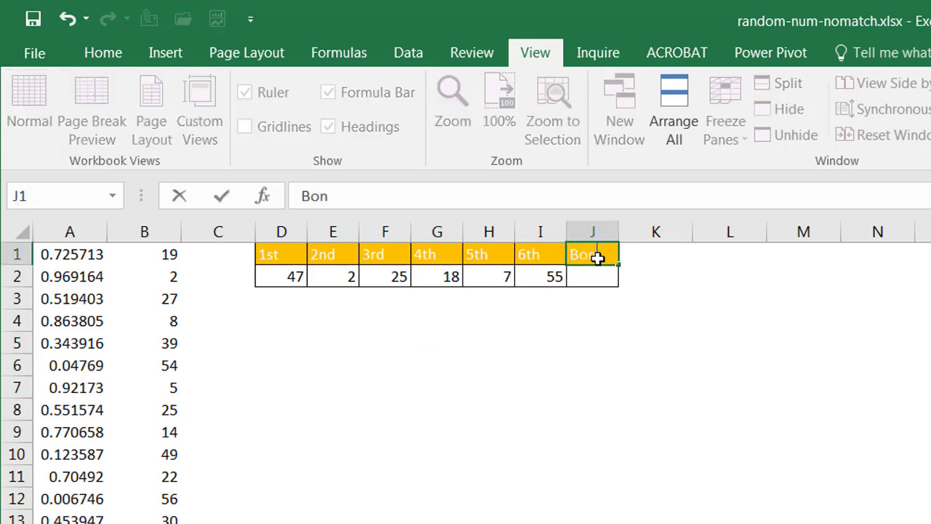
type("us")
Enter the formula =RANDBETWEEN(1,49) in J2, the cell below the Bonus header.
left_click(592, 280)
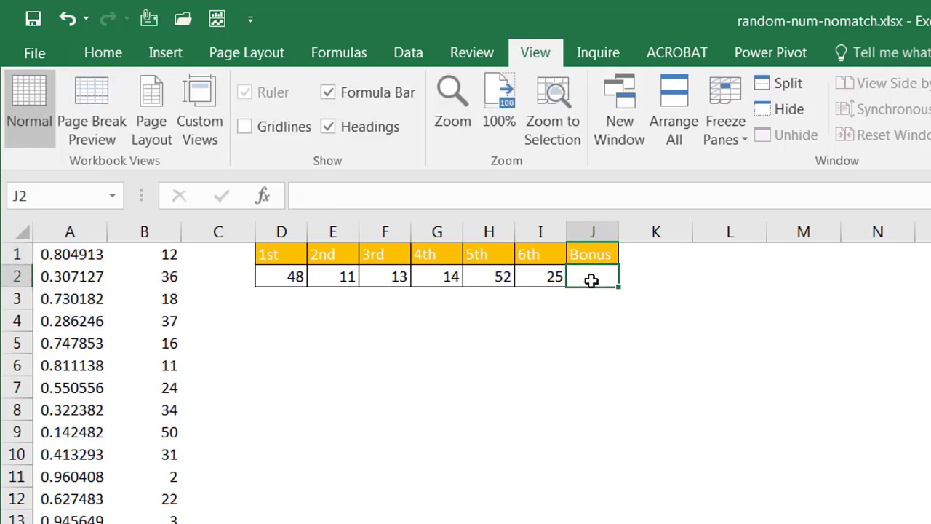
type("=")
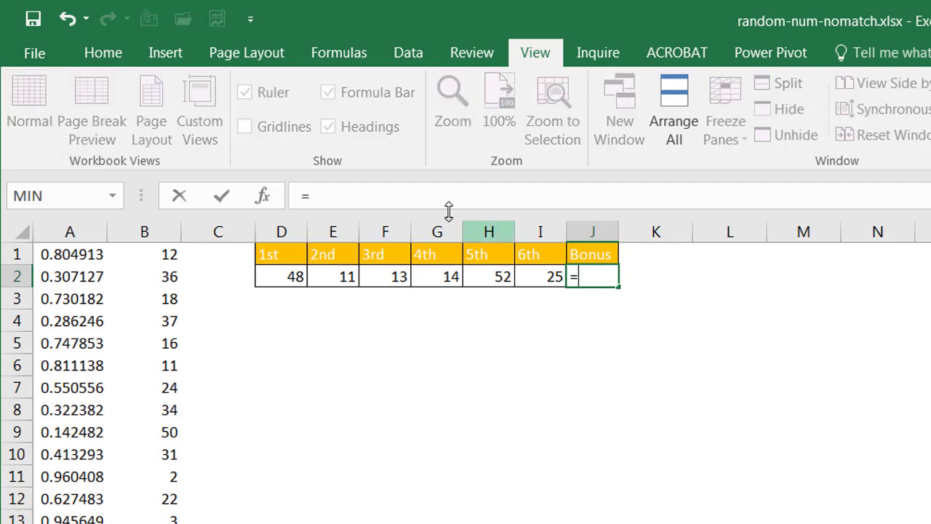
type("randb")
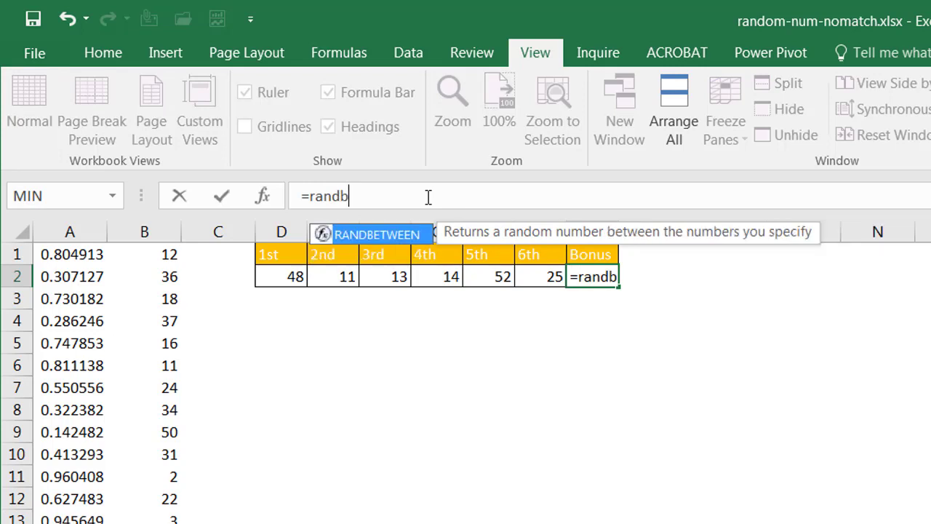
key("Tab")
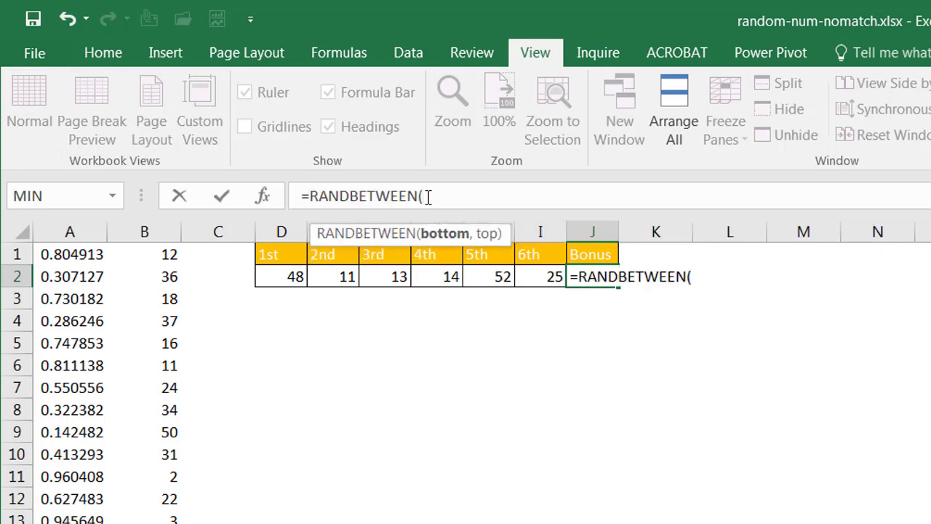
type("1,")
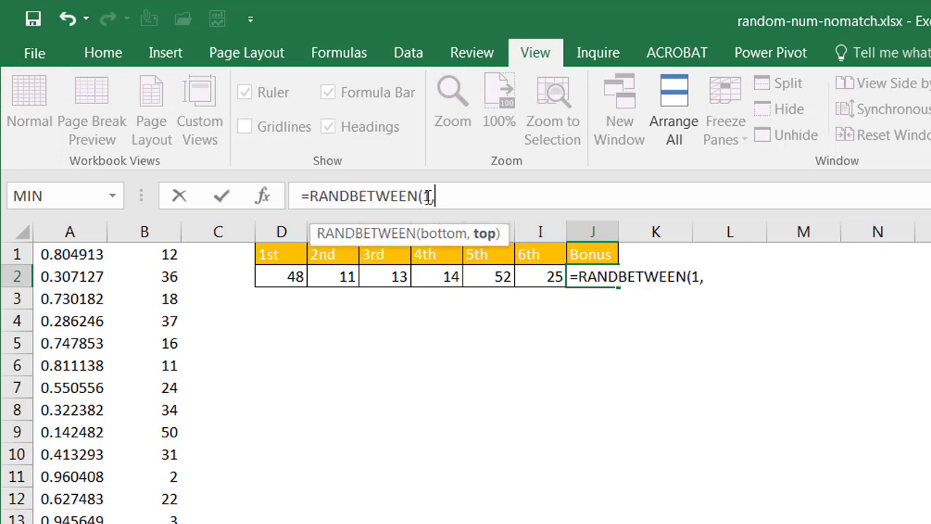
type("49)")
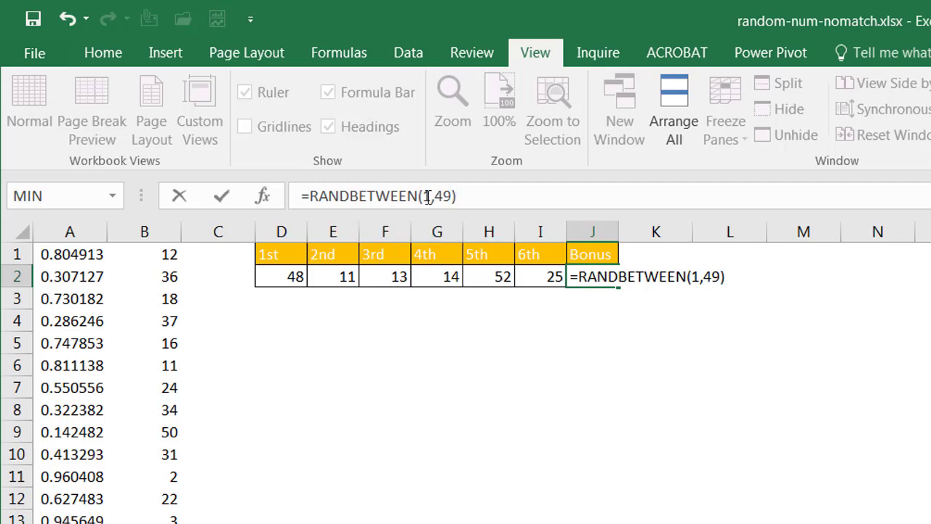
key("Return")
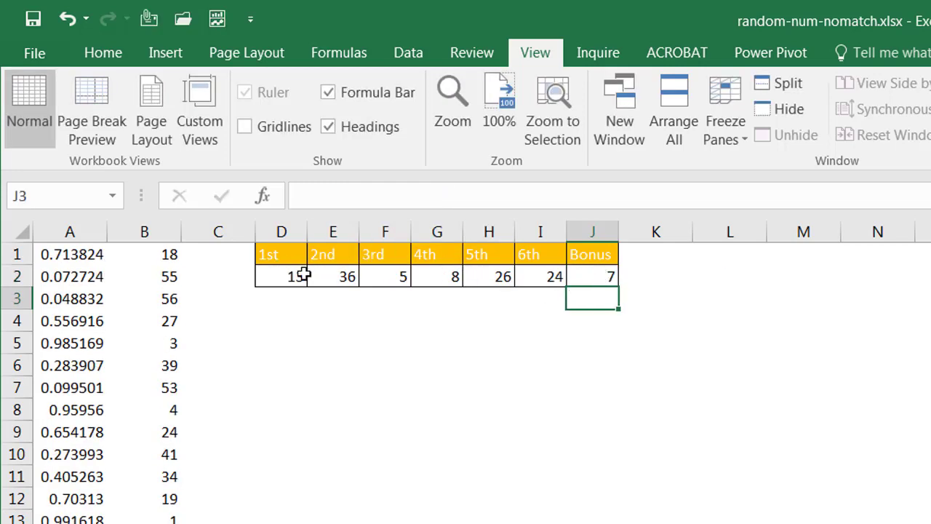
Recalculate the worksheet several times to generate new draws of six numbers plus the bonus number.
left_click(506, 409)
key("F9")
key("F9")
key("F9")
key("F9")
key("F9")
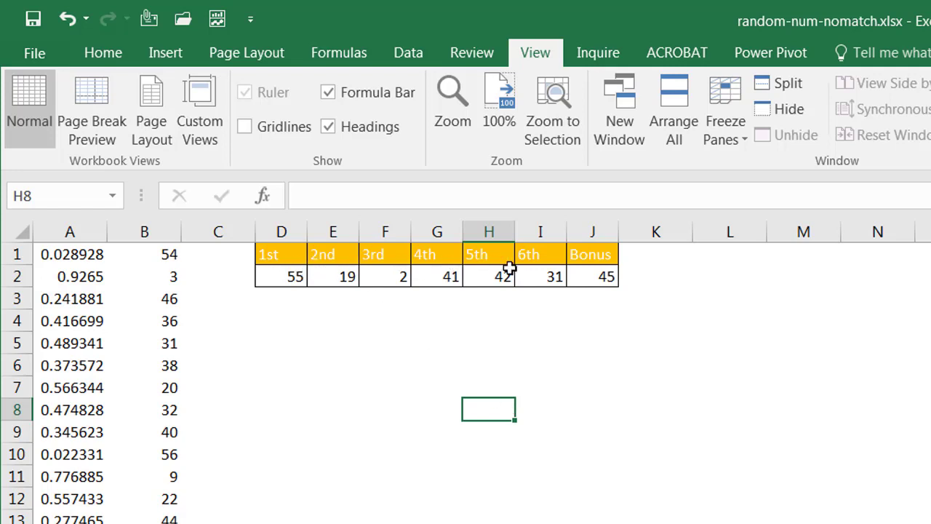
Review the six MATCH results in D2:I2 and the RANDBETWEEN formula in the bonus cell J2.
left_click_drag(545, 272, 281, 270)
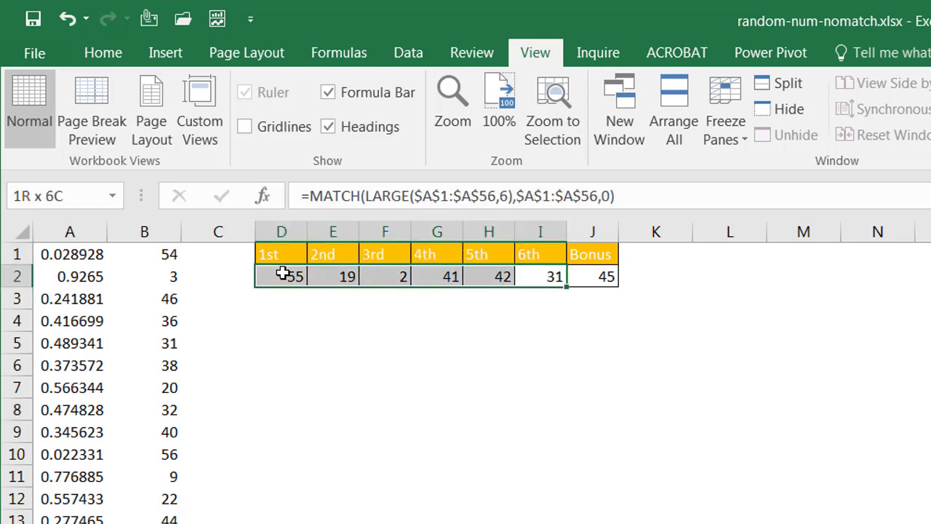
left_click(589, 273)
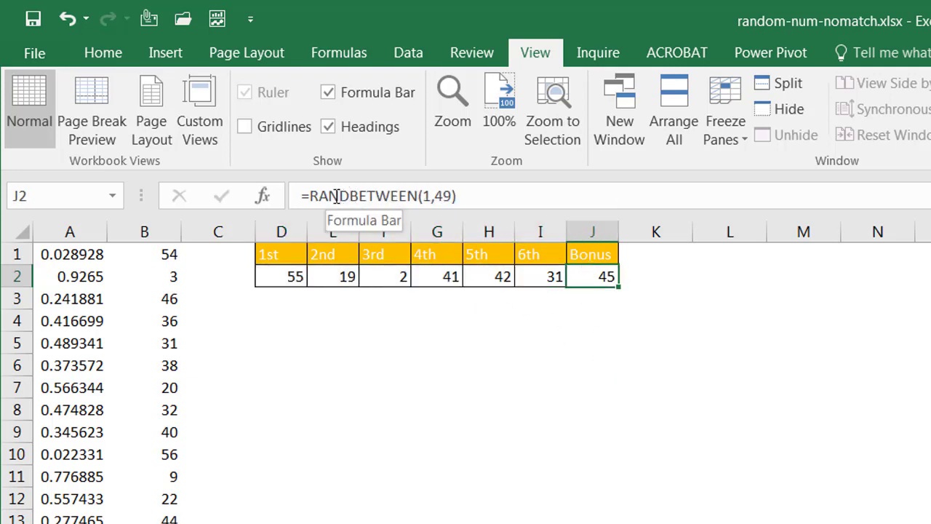
left_click(411, 400)
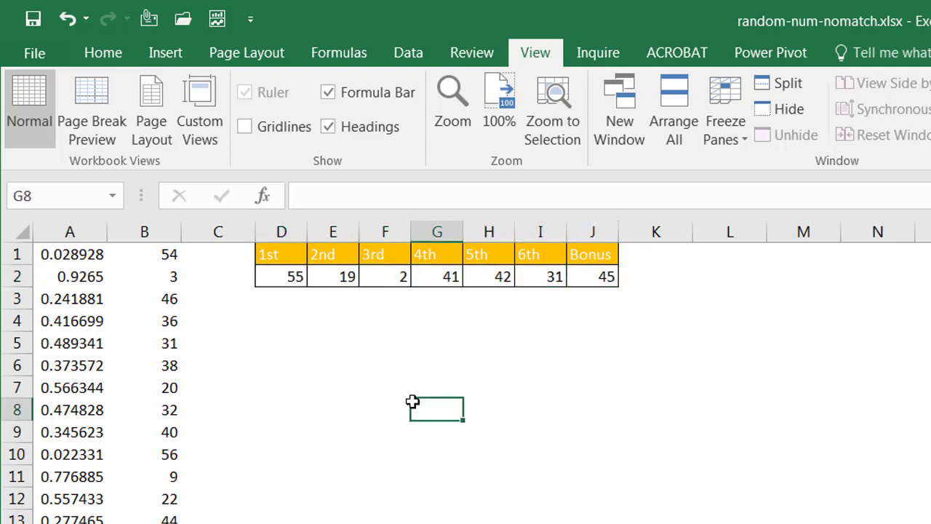